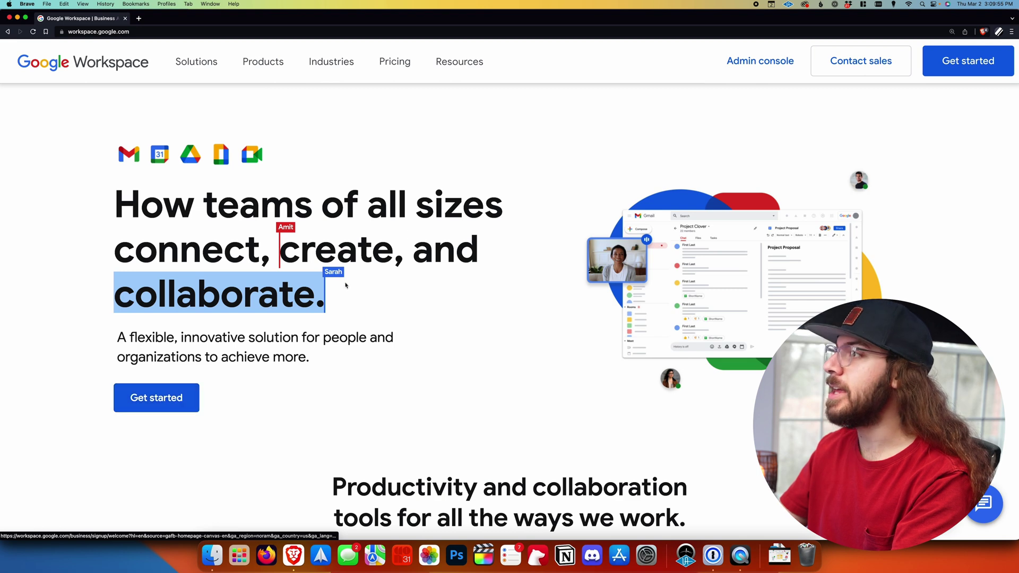
- Show the pricing page's plan cards: Business Starter $6, Standard $12, Plus $18, and Enterprise
{"action": "left_click", "coordinate": [397, 70]}
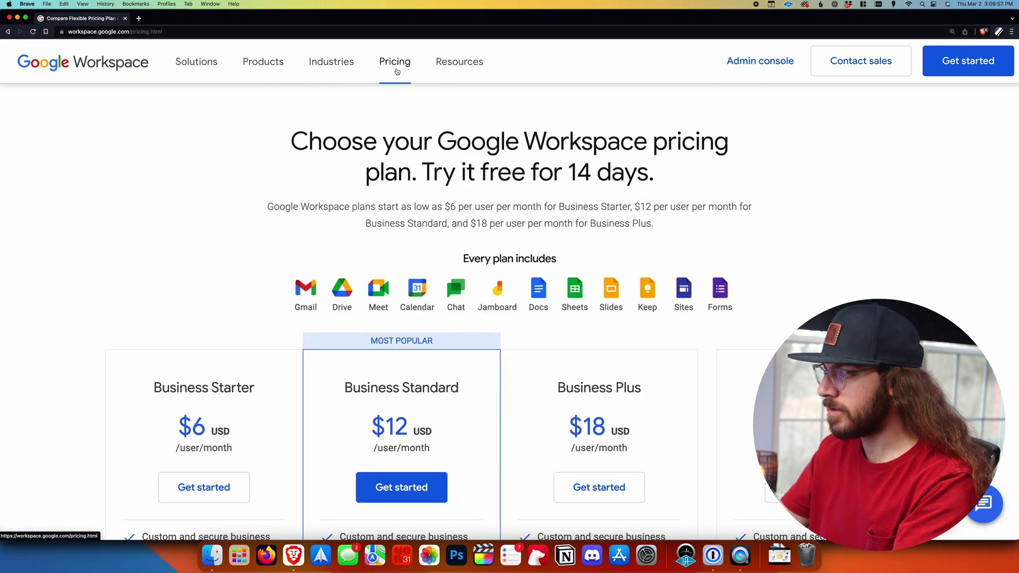
{"action": "scroll", "coordinate": [439, 325], "scroll_direction": "down", "scroll_amount": 5}
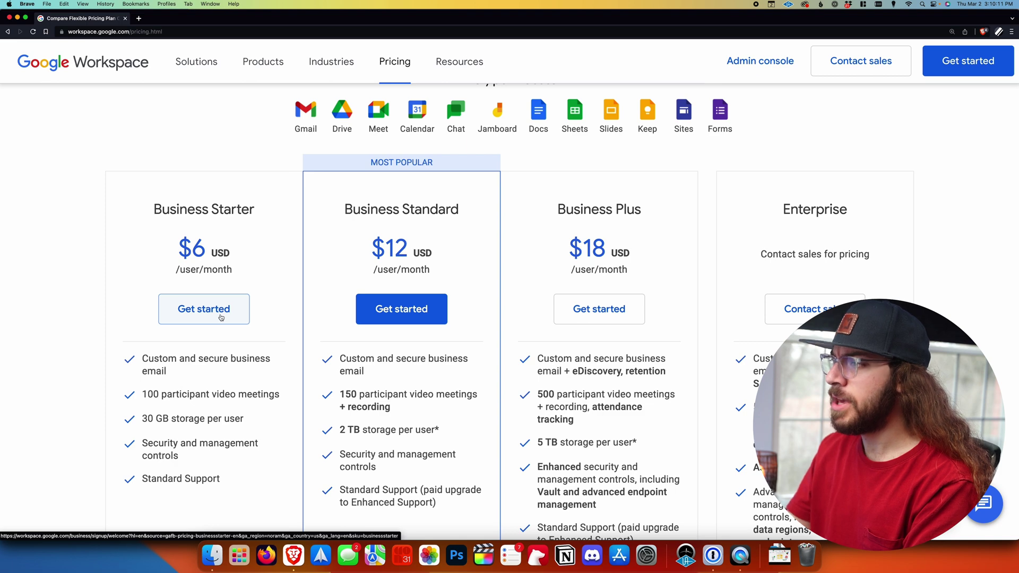
- Begin Business Starter sign-up and enter 'Craylor Autos' as the business name, fixing a typo
{"action": "left_click", "coordinate": [221, 317]}
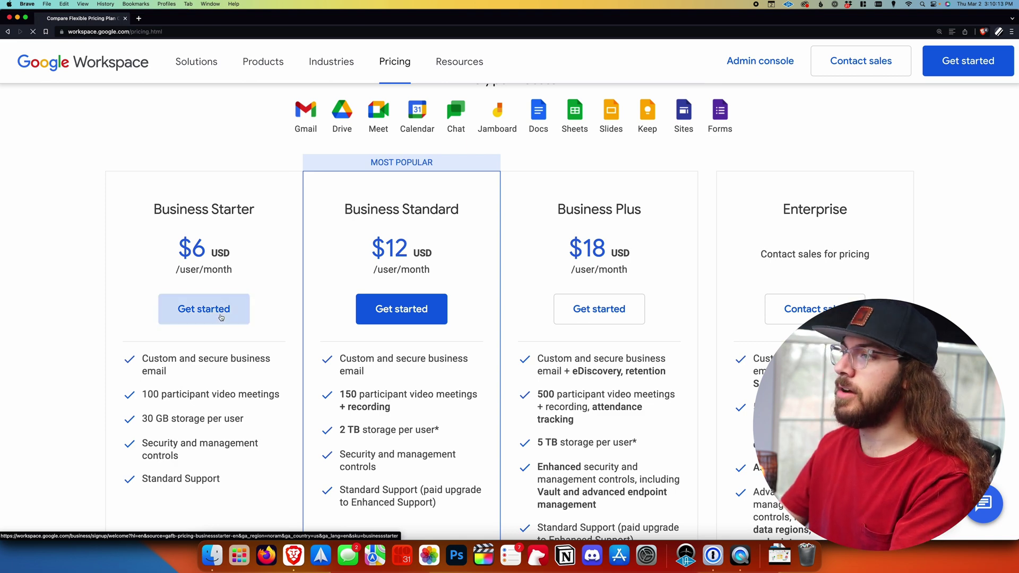
{"action": "left_click", "coordinate": [321, 206]}
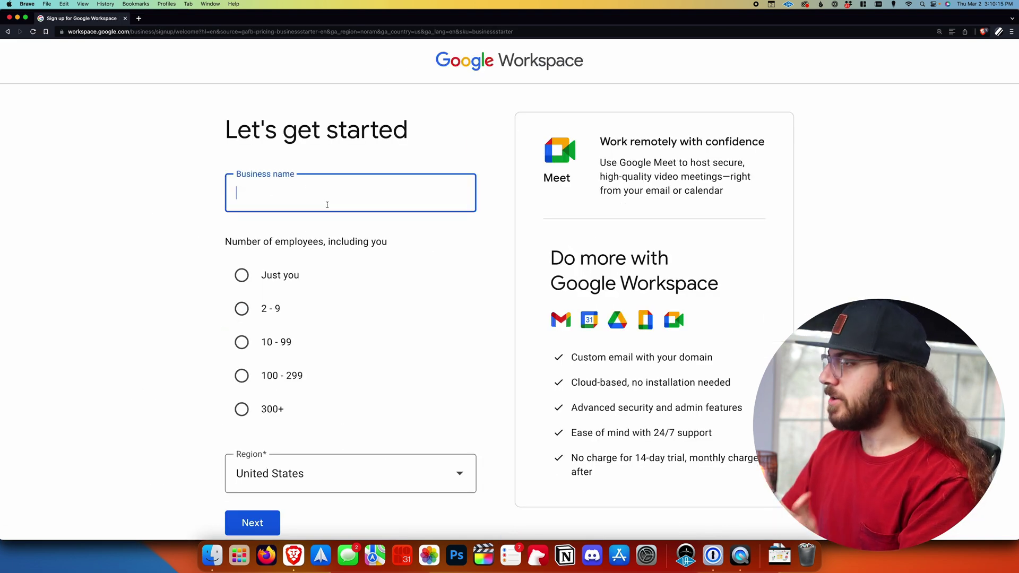
{"action": "scroll", "coordinate": [325, 205], "scroll_direction": "down", "scroll_amount": 1}
{"action": "type", "text": "Craylor AUT"}
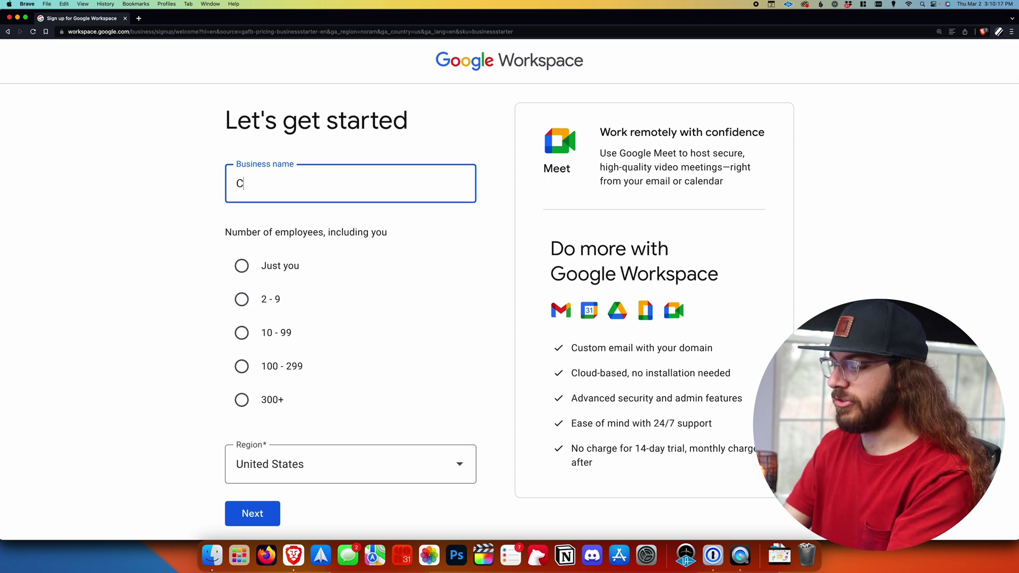
{"action": "key", "text": "BackSpace"}
{"action": "key", "text": "BackSpace"}
{"action": "type", "text": "utos"}
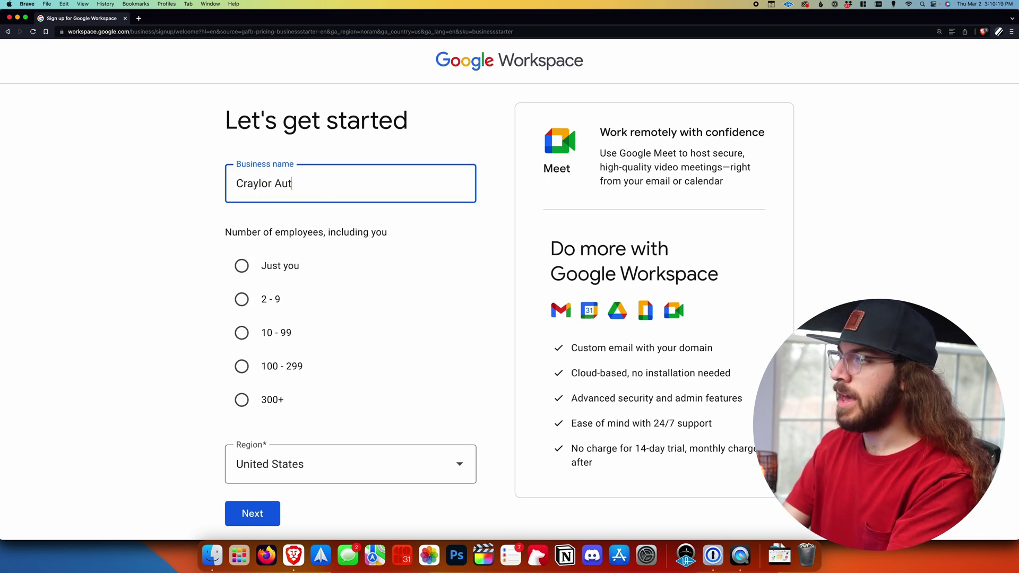
{"action": "left_click", "coordinate": [218, 296]}
{"action": "scroll", "coordinate": [217, 296], "scroll_direction": "down", "scroll_amount": 1}
{"action": "scroll", "coordinate": [217, 295], "scroll_direction": "up", "scroll_amount": 1}
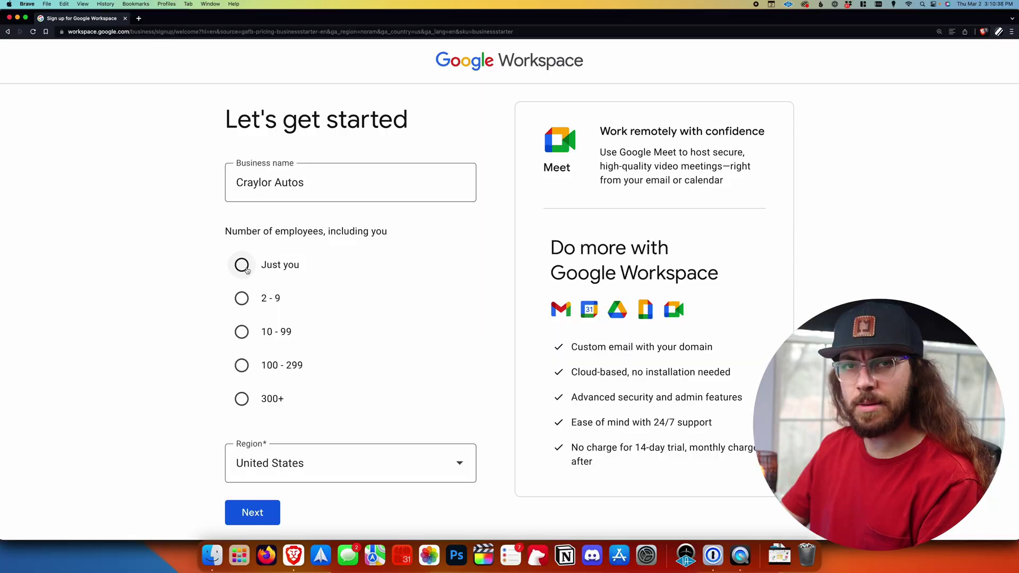
- Set team size to Just you, then submit the admin's first name, last name and current email
{"action": "left_click", "coordinate": [242, 265]}
{"action": "left_click", "coordinate": [255, 514]}
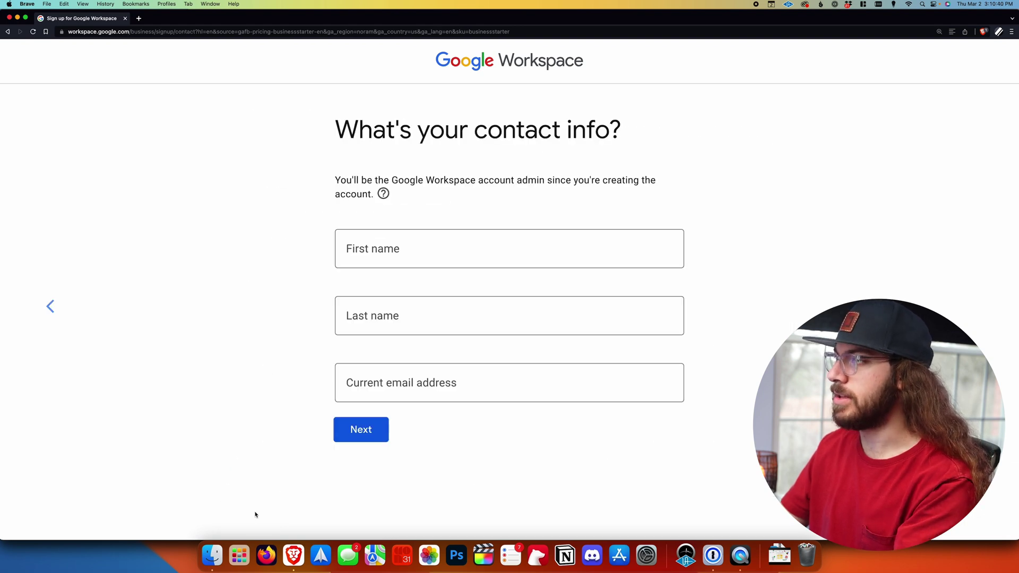
{"action": "left_click", "coordinate": [437, 262]}
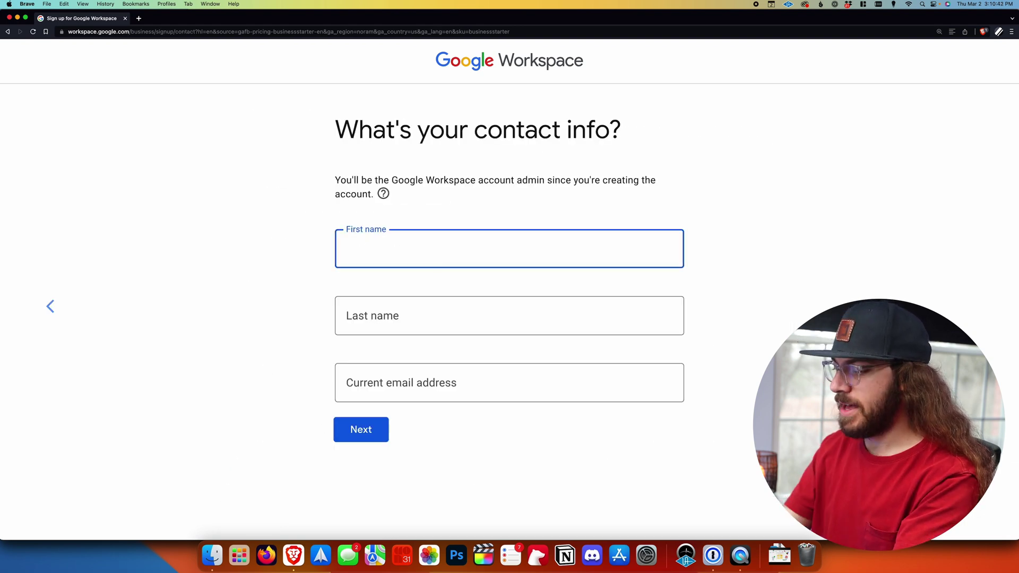
{"action": "key", "text": "Tab"}
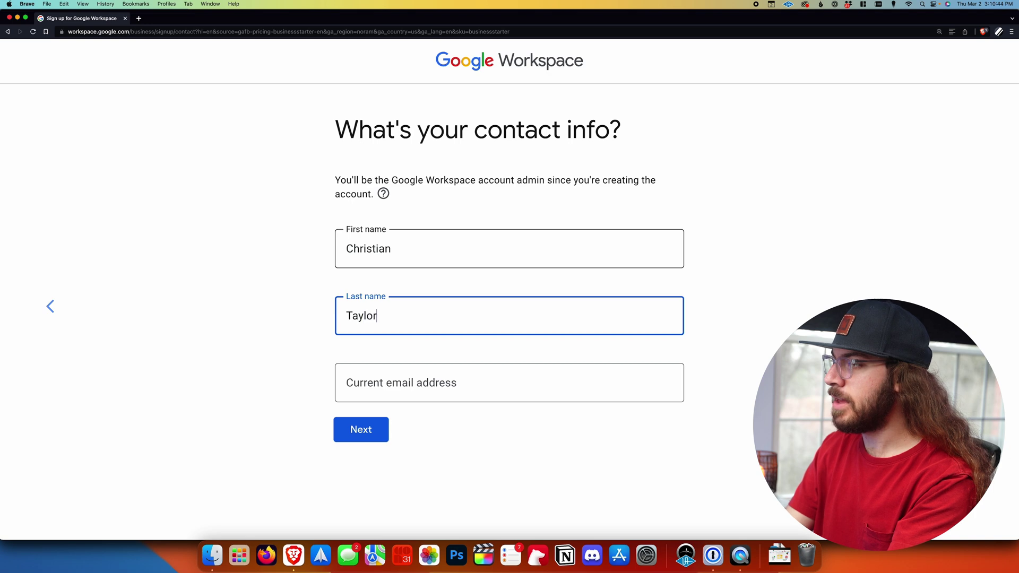
{"action": "key", "text": "Tab"}
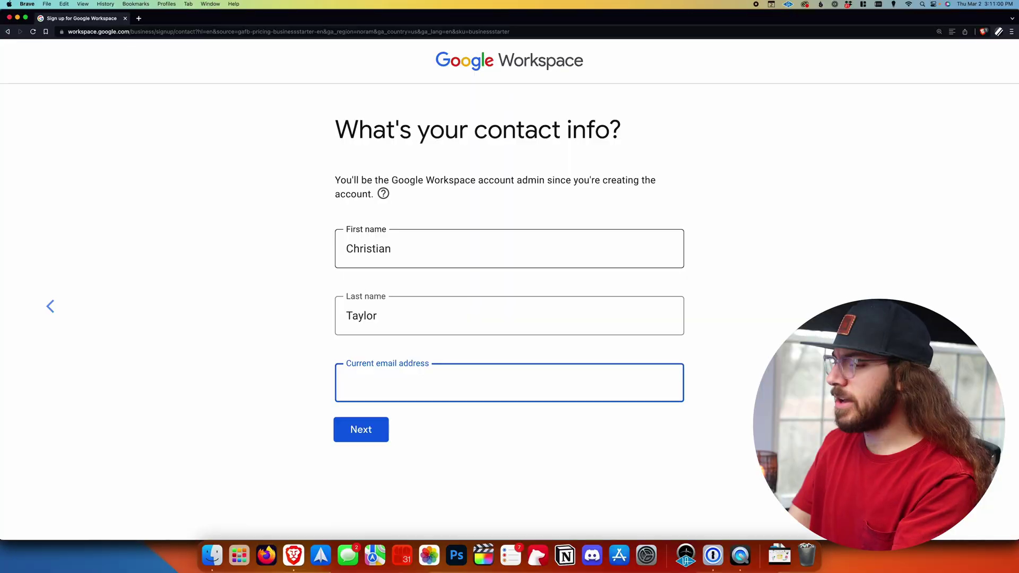
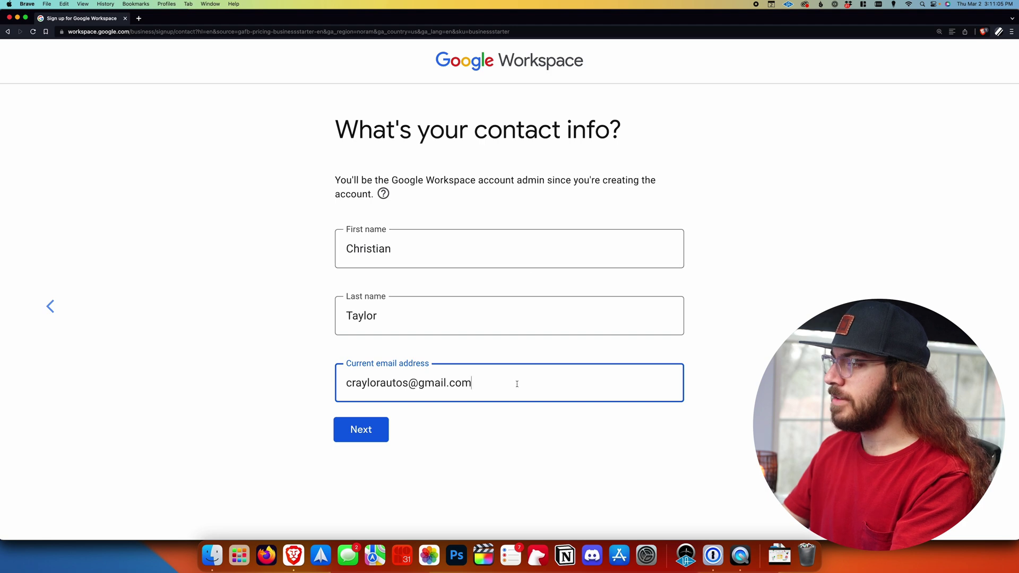
{"action": "left_click_drag", "start_coordinate": [518, 382], "coordinate": [293, 386]}
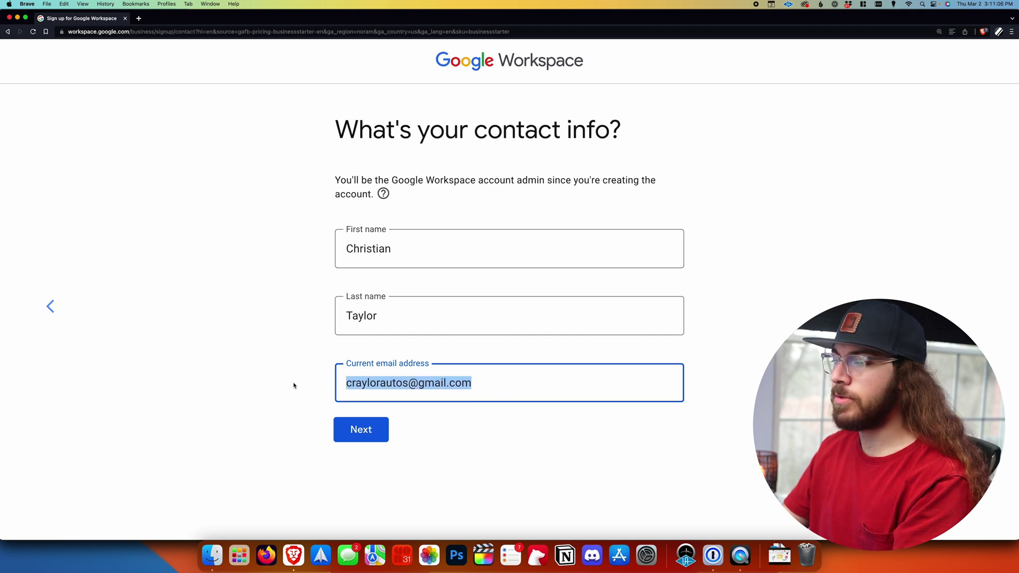
{"action": "left_click", "coordinate": [374, 436]}
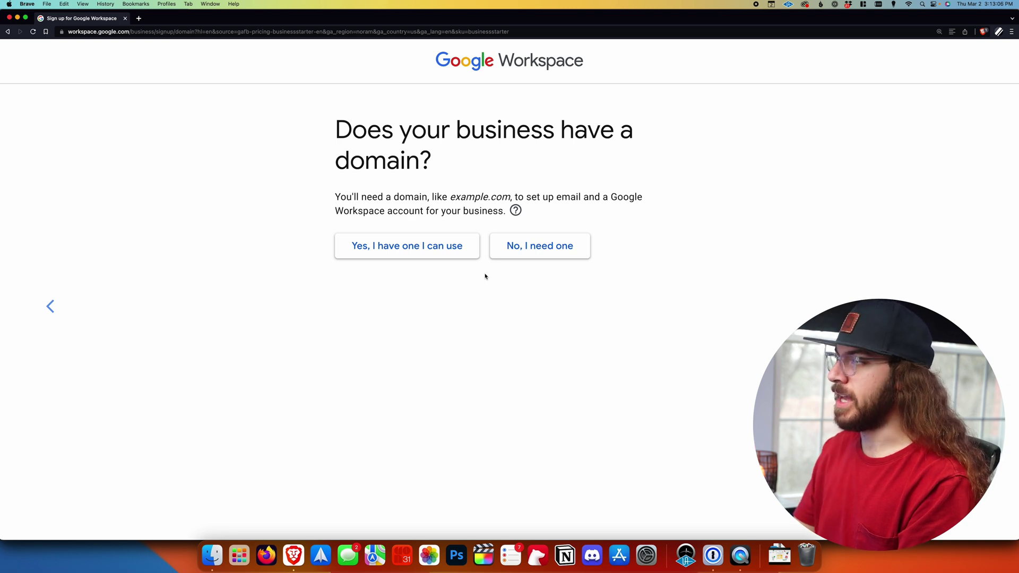
{"action": "left_click_drag", "start_coordinate": [447, 201], "coordinate": [511, 201]}
{"action": "left_click", "coordinate": [509, 204]}
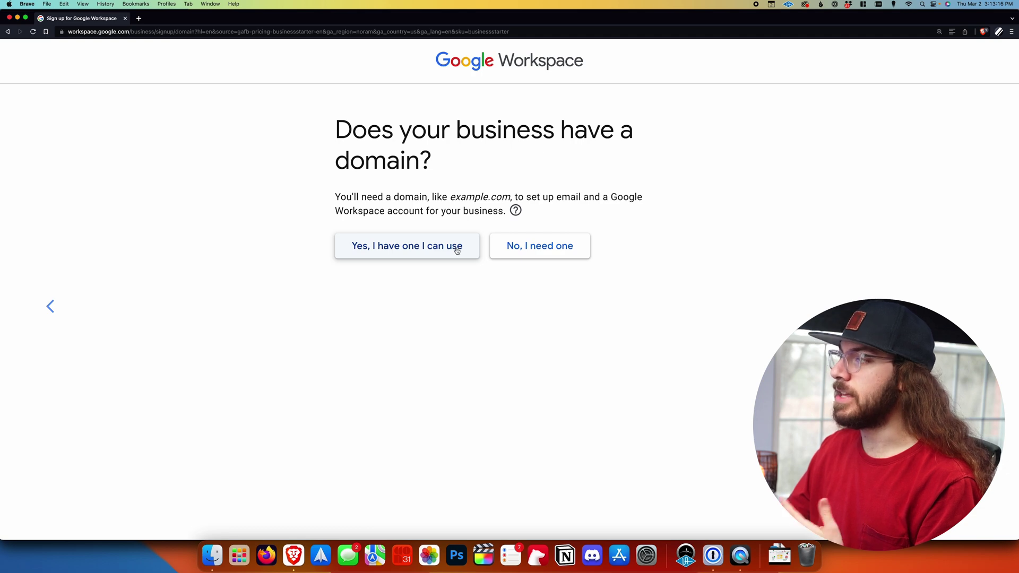
{"action": "left_click", "coordinate": [549, 257]}
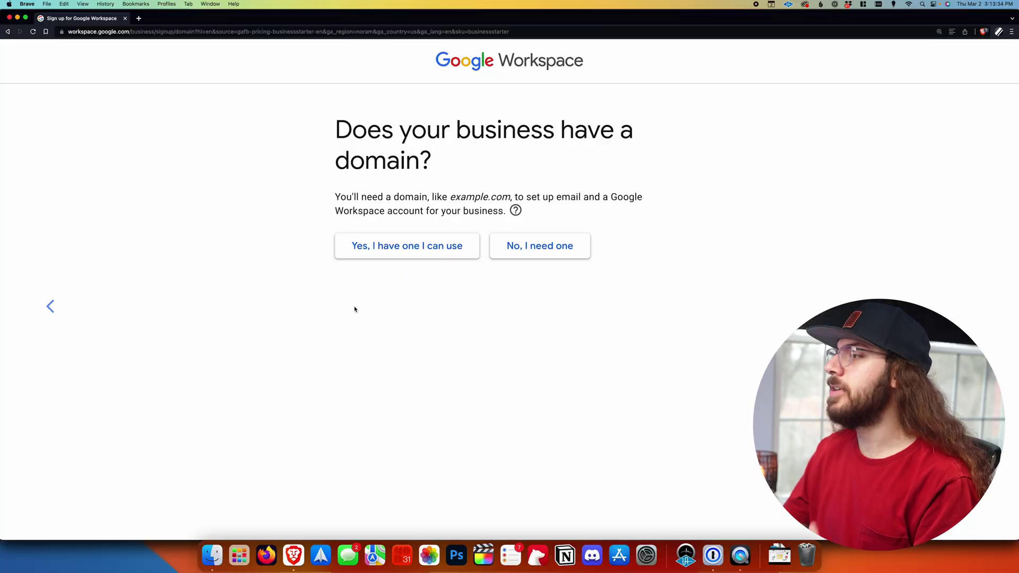
- Enter craylor.autos as the existing business domain and confirm using it for the account
{"action": "left_click", "coordinate": [426, 251]}
{"action": "left_click", "coordinate": [429, 263]}
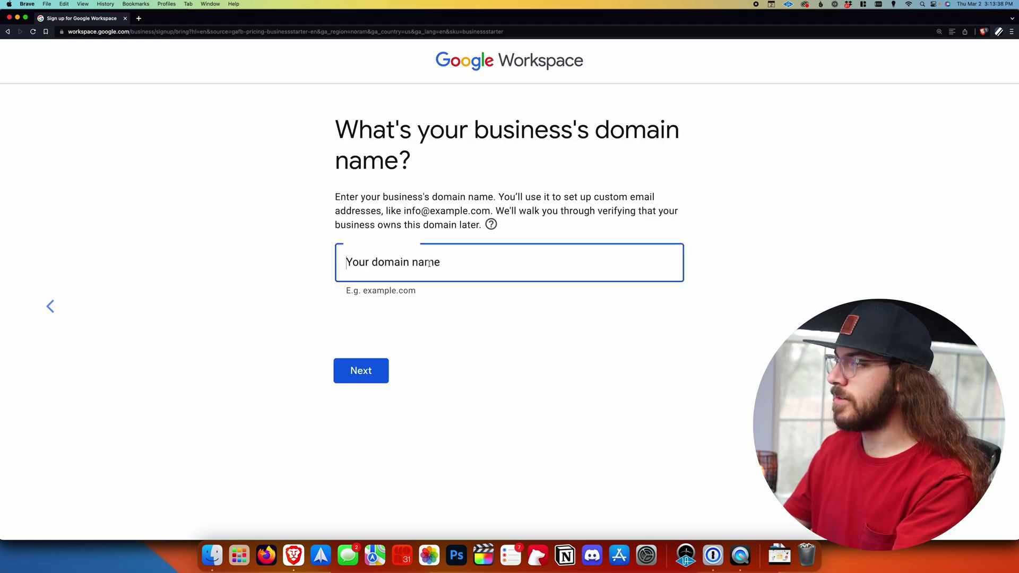
{"action": "type", "text": "craylor.autos"}
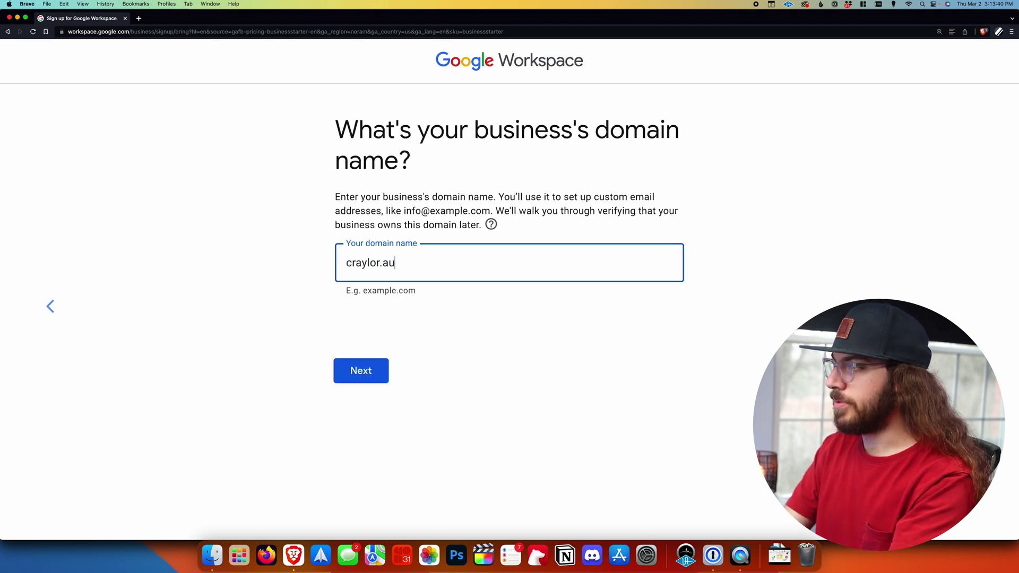
{"action": "left_click", "coordinate": [380, 371]}
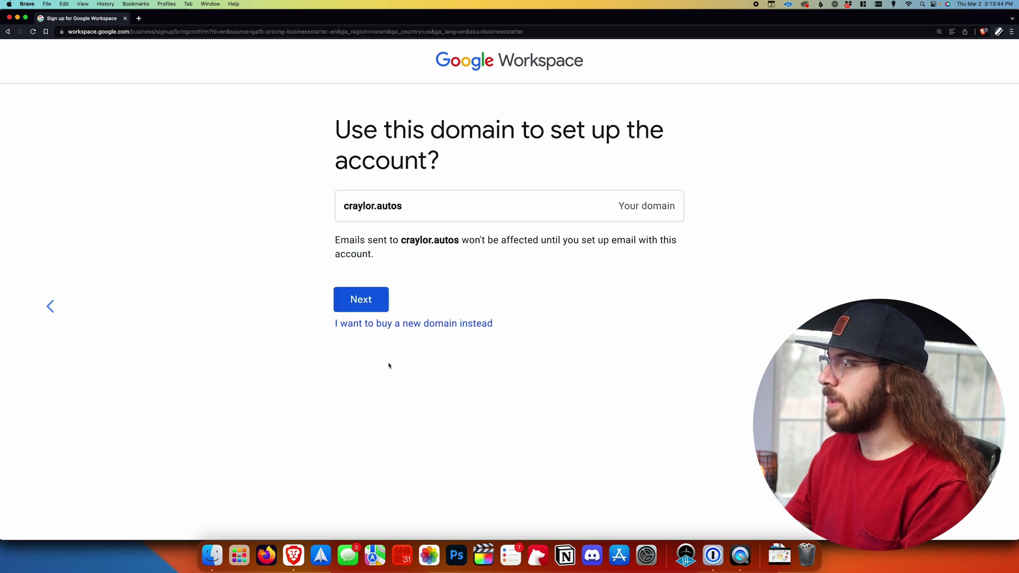
{"action": "left_click_drag", "start_coordinate": [475, 211], "coordinate": [342, 206]}
{"action": "left_click", "coordinate": [381, 240]}
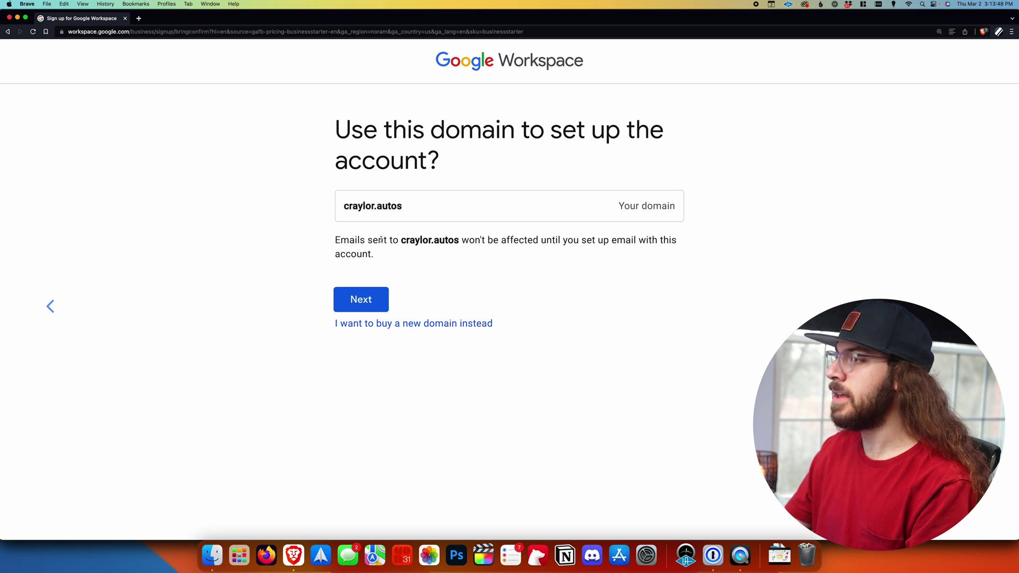
{"action": "left_click", "coordinate": [379, 306]}
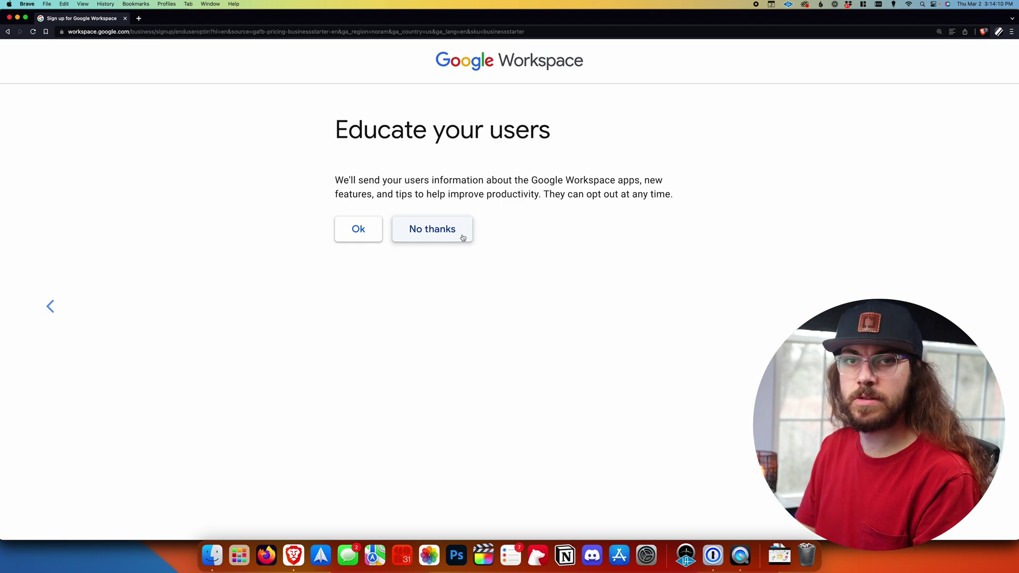
- Choose 'No thanks' to skip sending users Workspace tips
{"action": "left_click", "coordinate": [462, 237]}
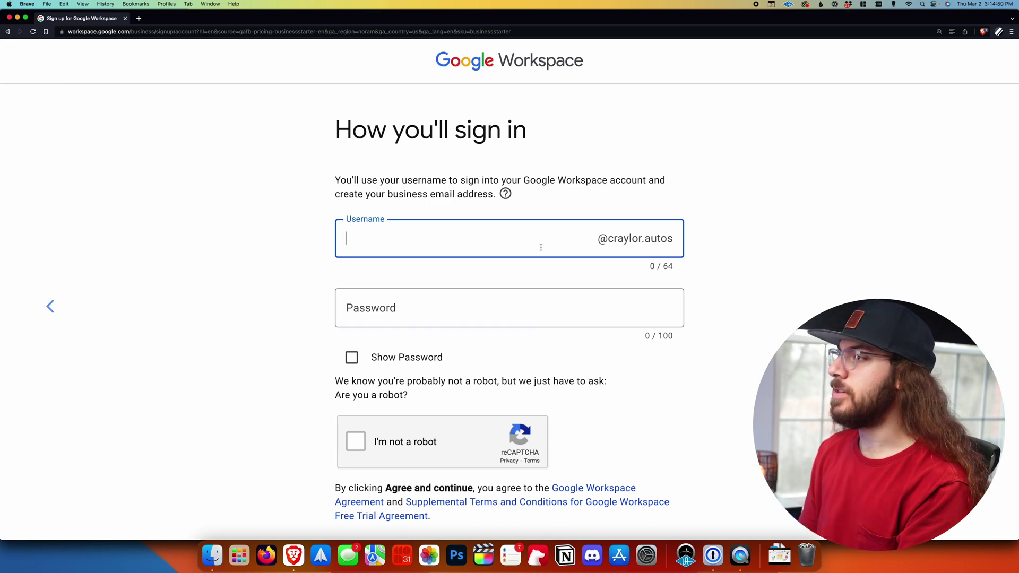
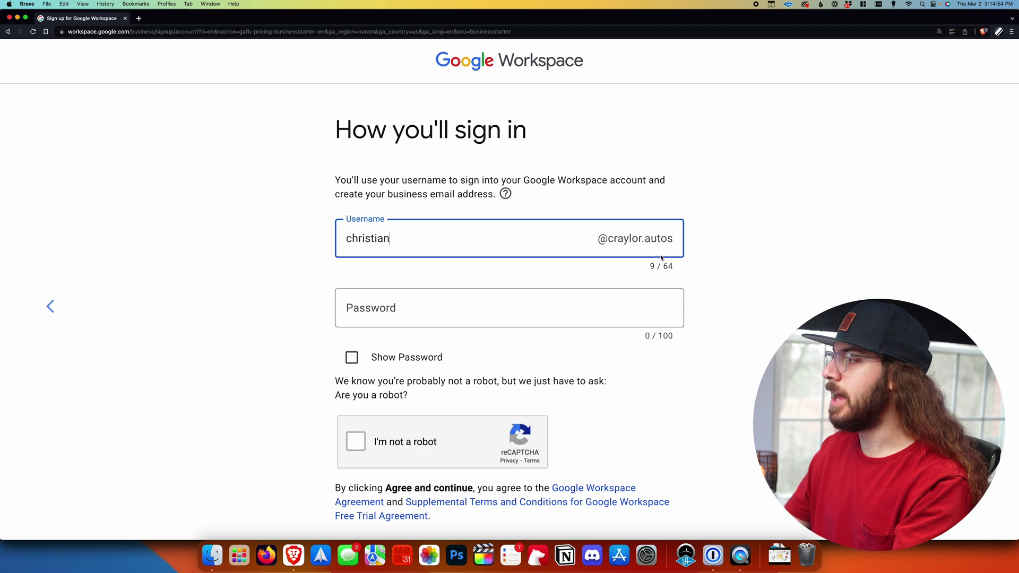
- Enter the admin username and password at craylor.autos, pass the robot check, and agree to the terms
{"action": "scroll", "coordinate": [652, 258], "scroll_direction": "down", "scroll_amount": 1}
{"action": "scroll", "coordinate": [652, 259], "scroll_direction": "down", "scroll_amount": 2}
{"action": "left_click", "coordinate": [473, 246]}
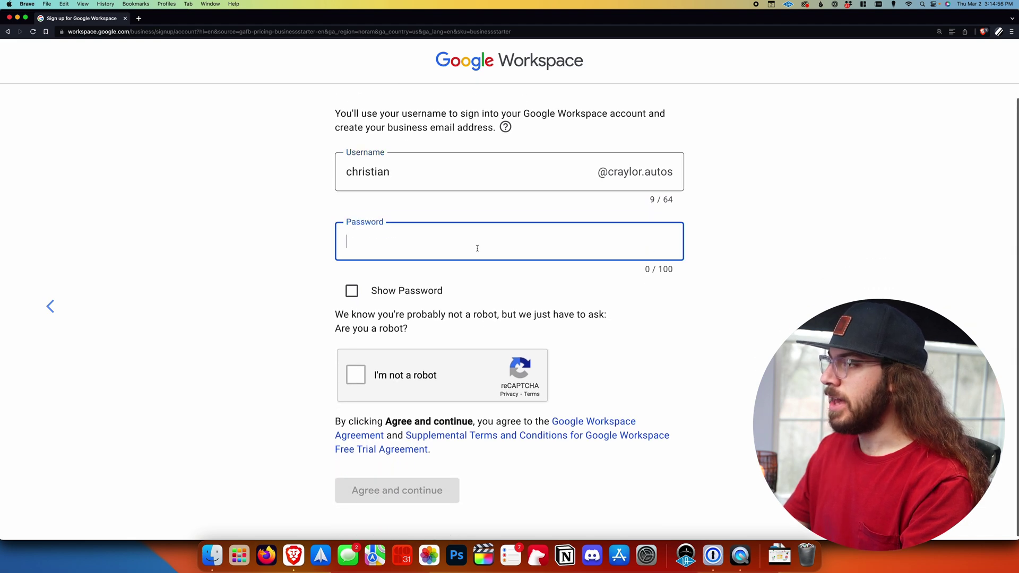
{"action": "type", "text": "•••••••••••••••••••••••"}
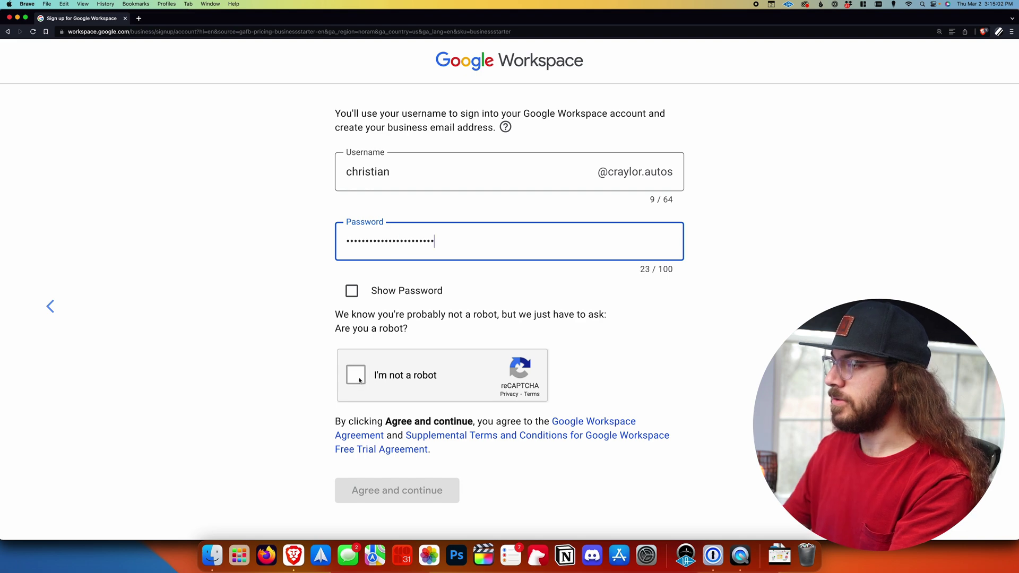
{"action": "left_click", "coordinate": [359, 381]}
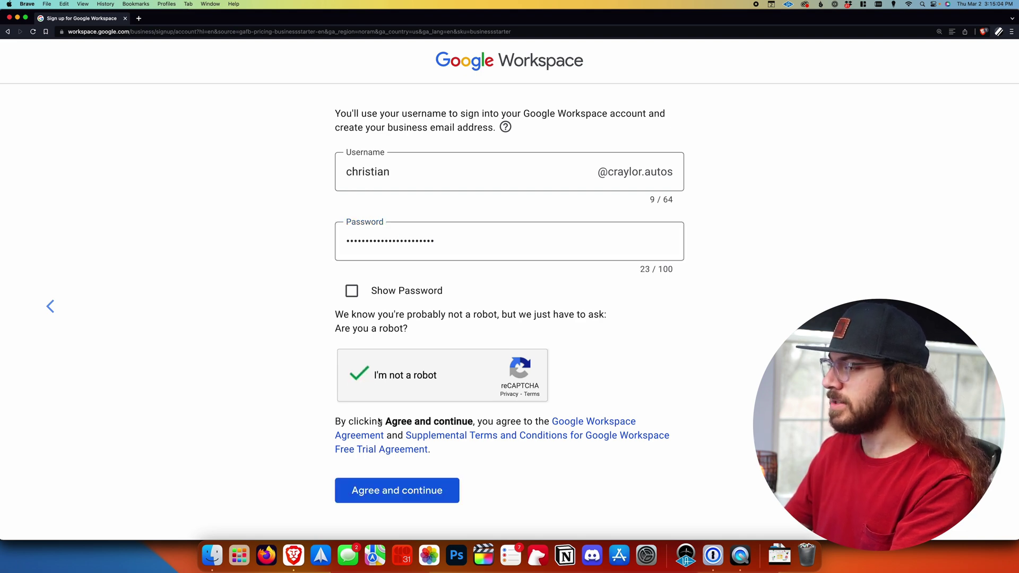
{"action": "left_click", "coordinate": [451, 499]}
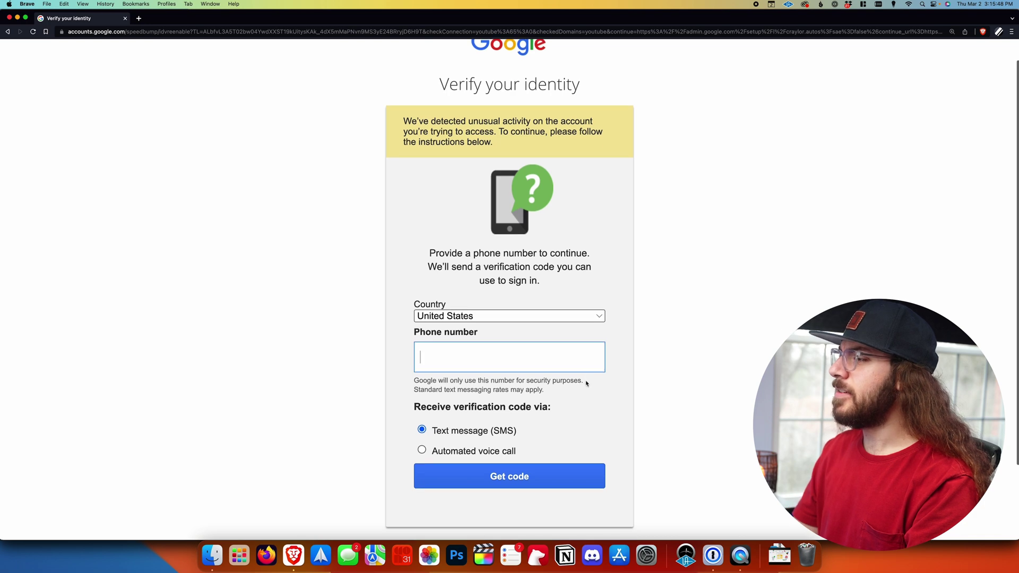
{"action": "scroll", "coordinate": [587, 383], "scroll_direction": "down", "scroll_amount": 1}
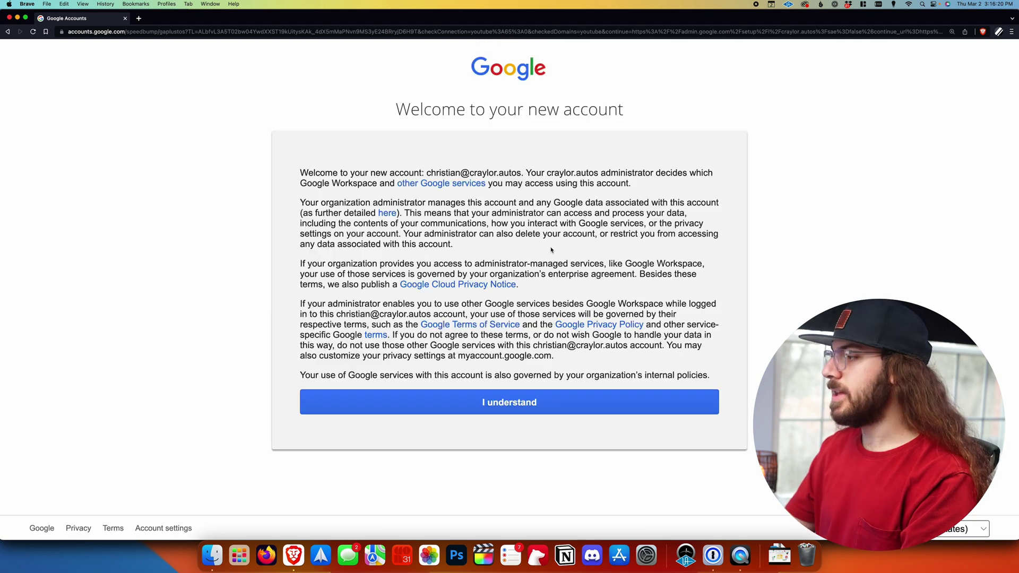
- Acknowledge the Welcome to your new account notice with 'I understand'
{"action": "left_click", "coordinate": [561, 402]}
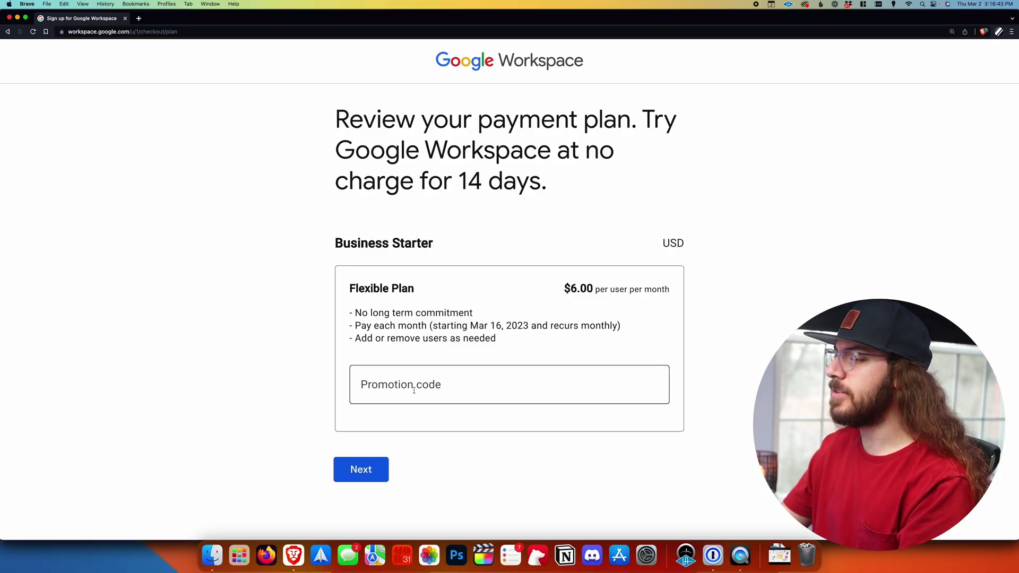
- Accept the $6 Business Starter Flexible Plan trial and finish checkout to setup
{"action": "left_click", "coordinate": [377, 476]}
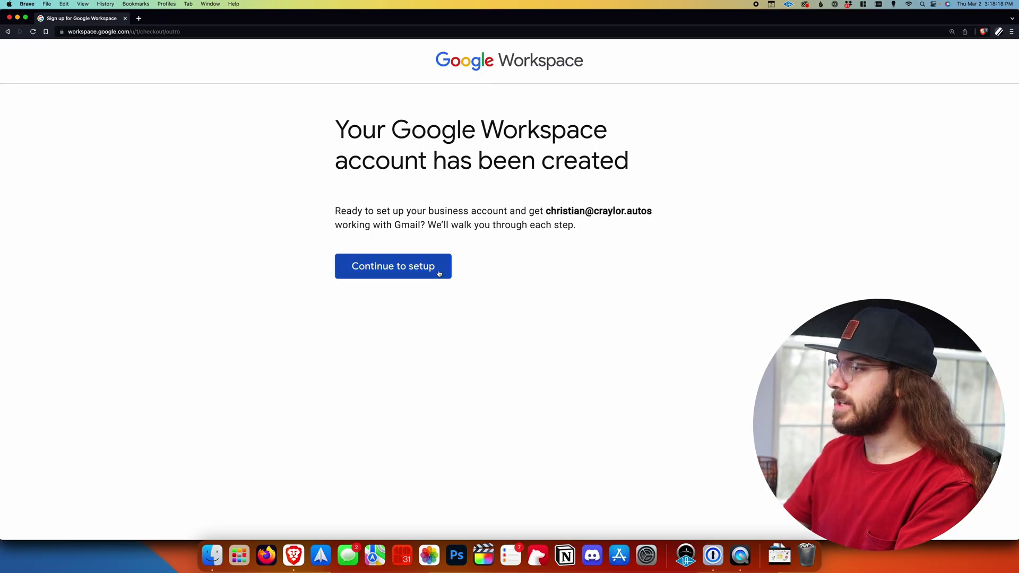
{"action": "left_click", "coordinate": [438, 273]}
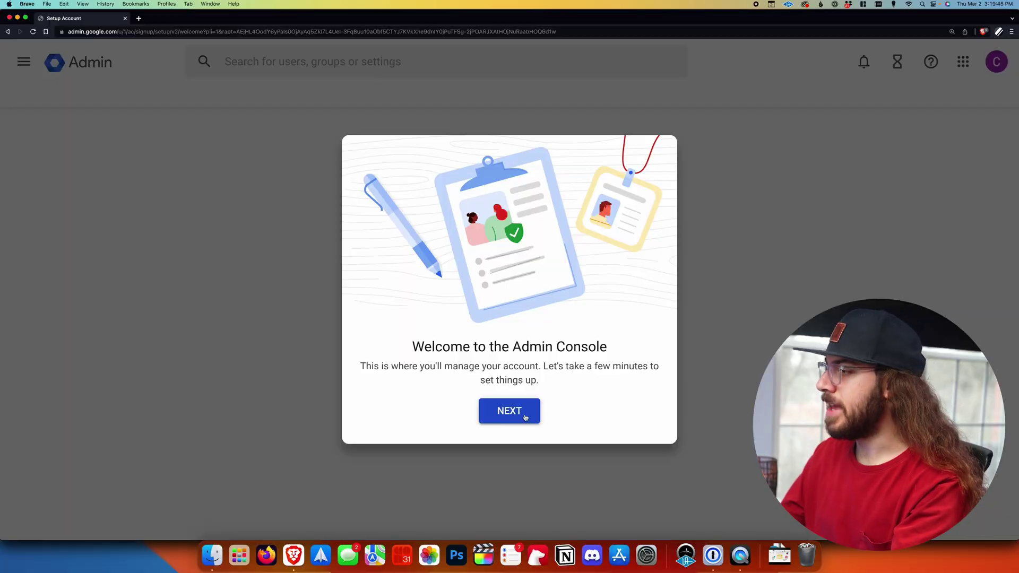
- Dismiss the Admin Console welcome and intro dialogs to reveal the craylor.autos setup checklist
{"action": "left_click", "coordinate": [525, 415]}
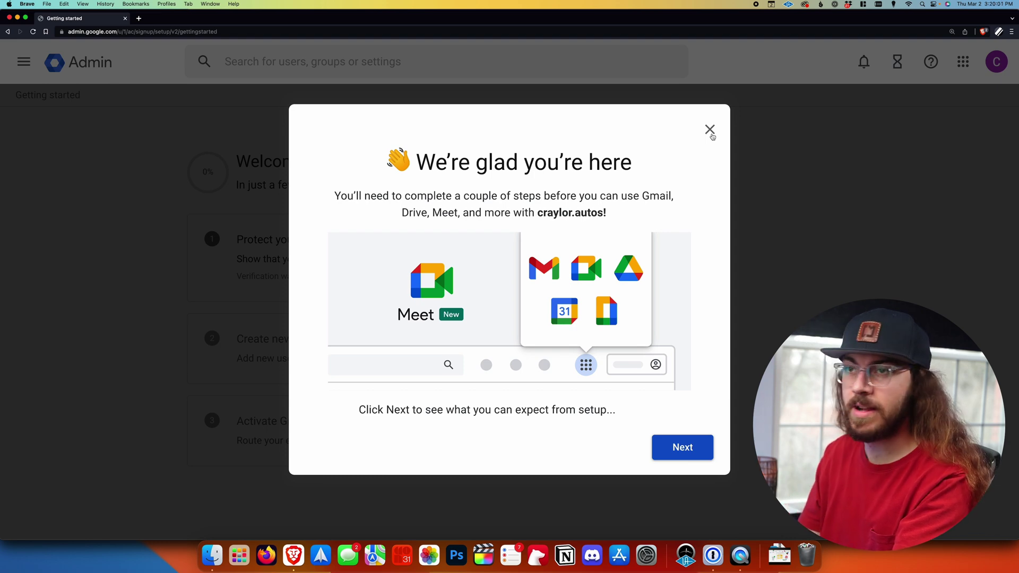
{"action": "left_click", "coordinate": [710, 130]}
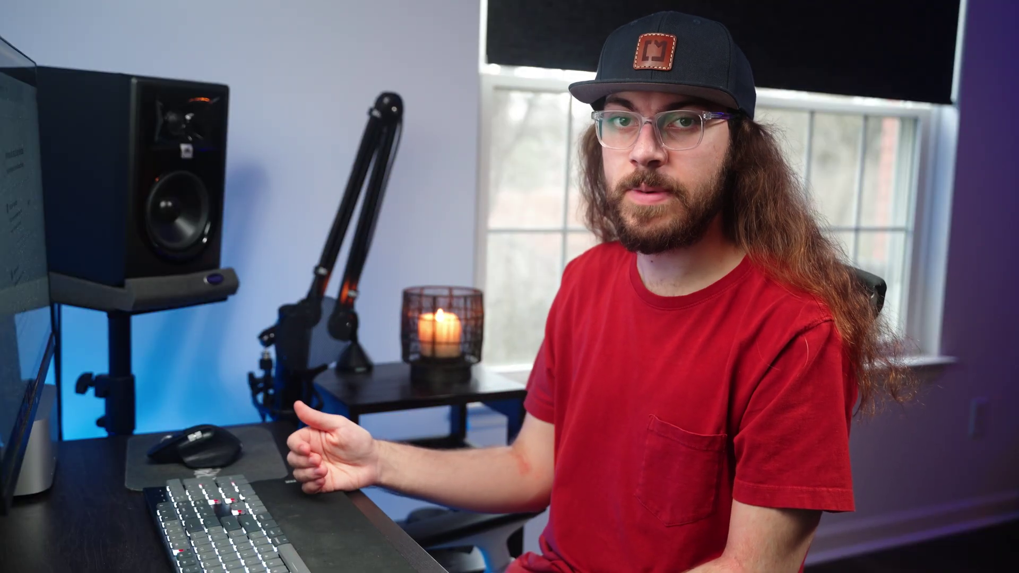
{"action": "left_click_drag", "start_coordinate": [429, 240], "coordinate": [369, 242]}
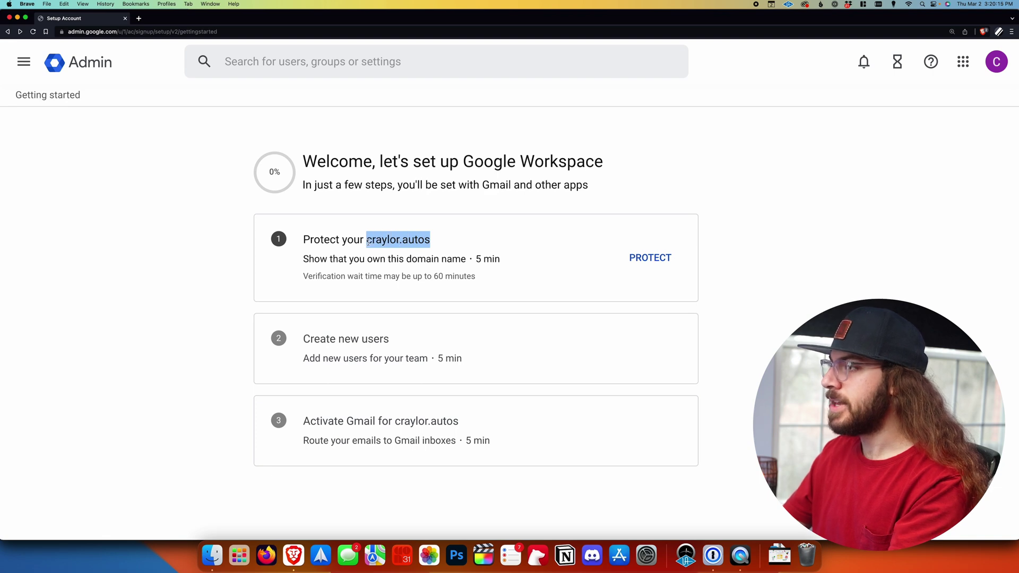
{"action": "left_click", "coordinate": [507, 277]}
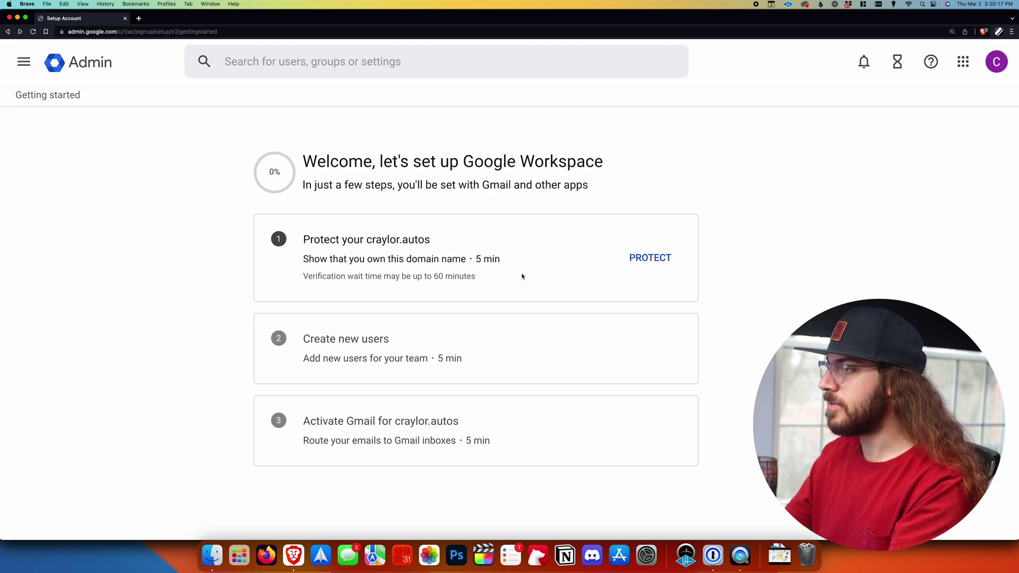
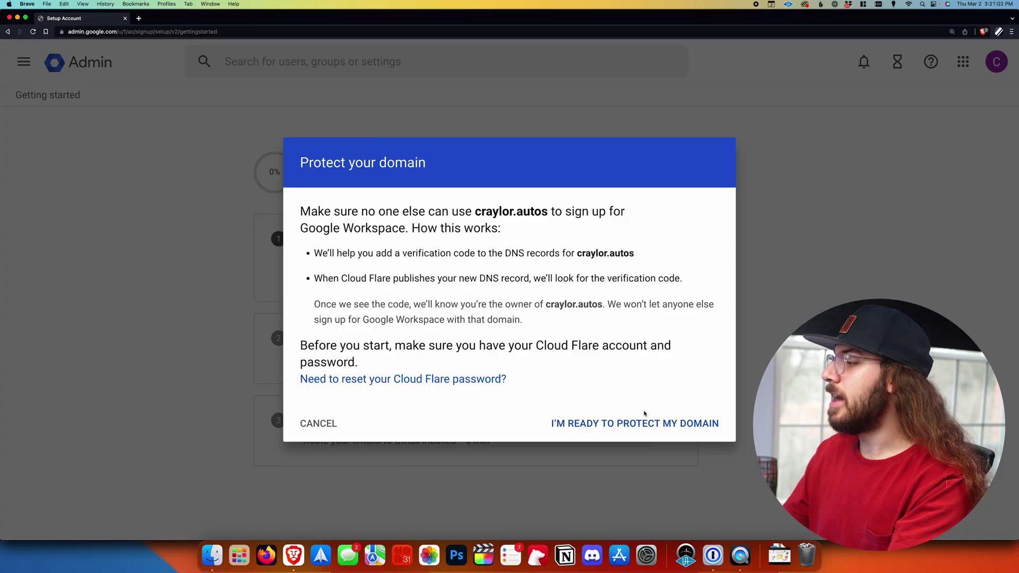
- Start protecting craylor.autos and launch the Cloudflare sign-in to verify domain ownership
{"action": "left_click", "coordinate": [645, 413]}
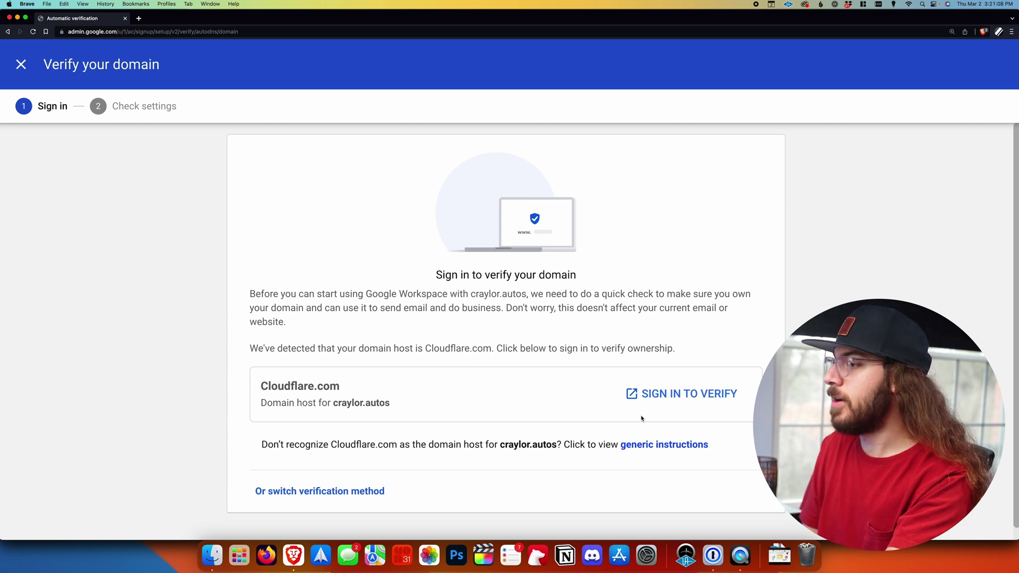
{"action": "left_click", "coordinate": [673, 399]}
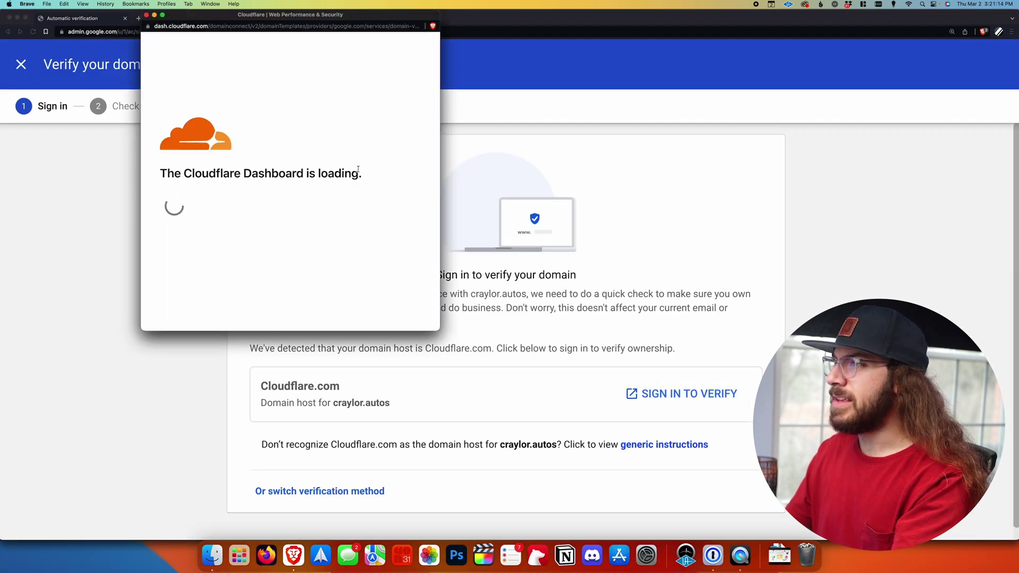
- Sign in to Cloudflare with the account e-mail and authorize Google's TXT verification record
{"action": "left_click", "coordinate": [356, 168]}
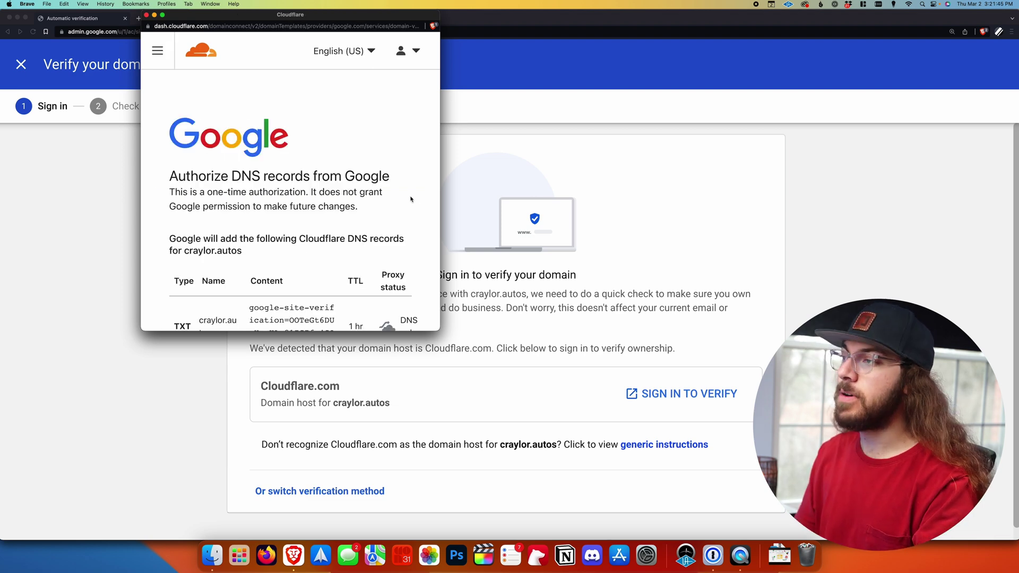
{"action": "scroll", "coordinate": [410, 199], "scroll_direction": "down", "scroll_amount": 5}
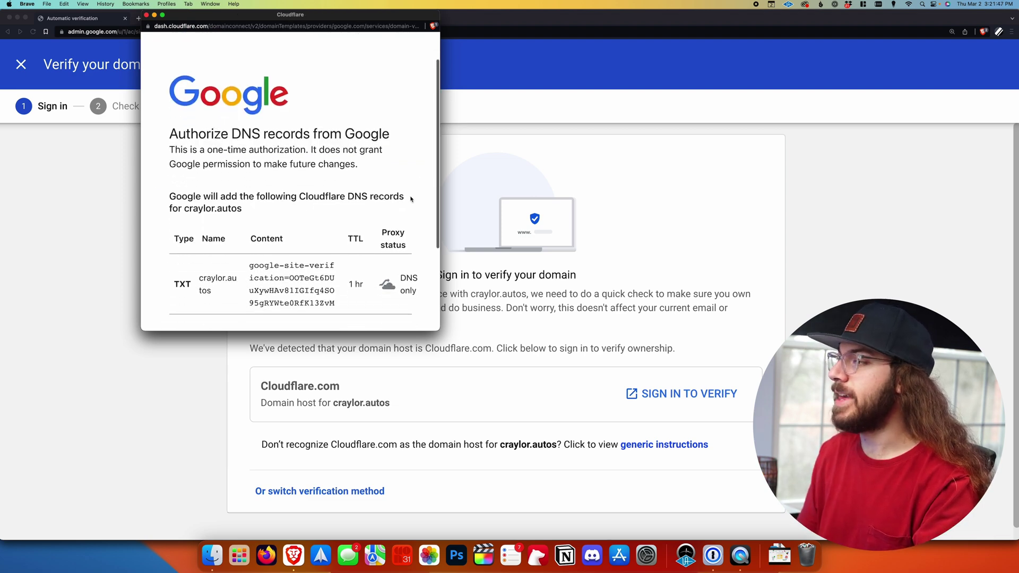
{"action": "scroll", "coordinate": [410, 197], "scroll_direction": "up", "scroll_amount": 1}
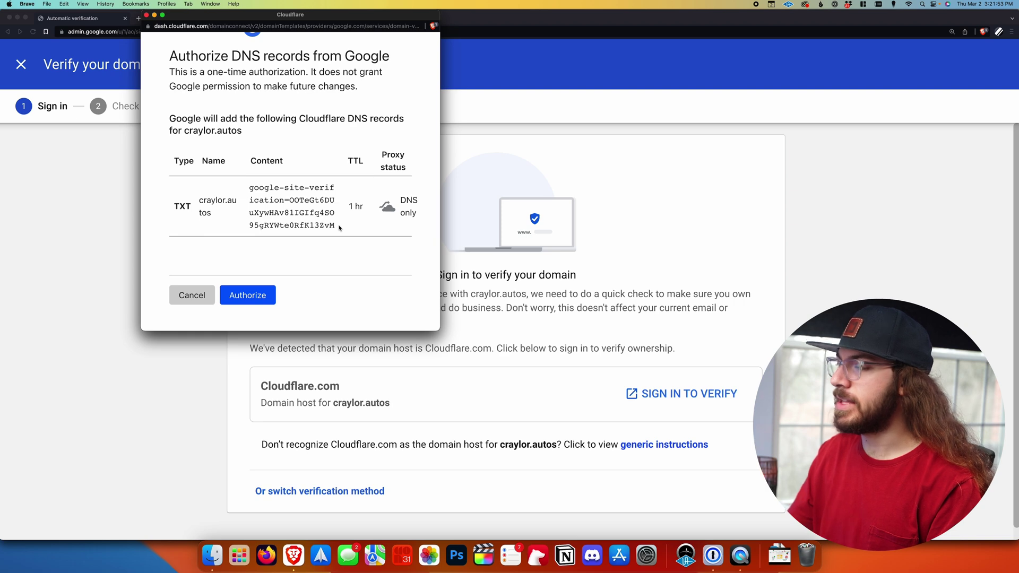
{"action": "left_click", "coordinate": [257, 295]}
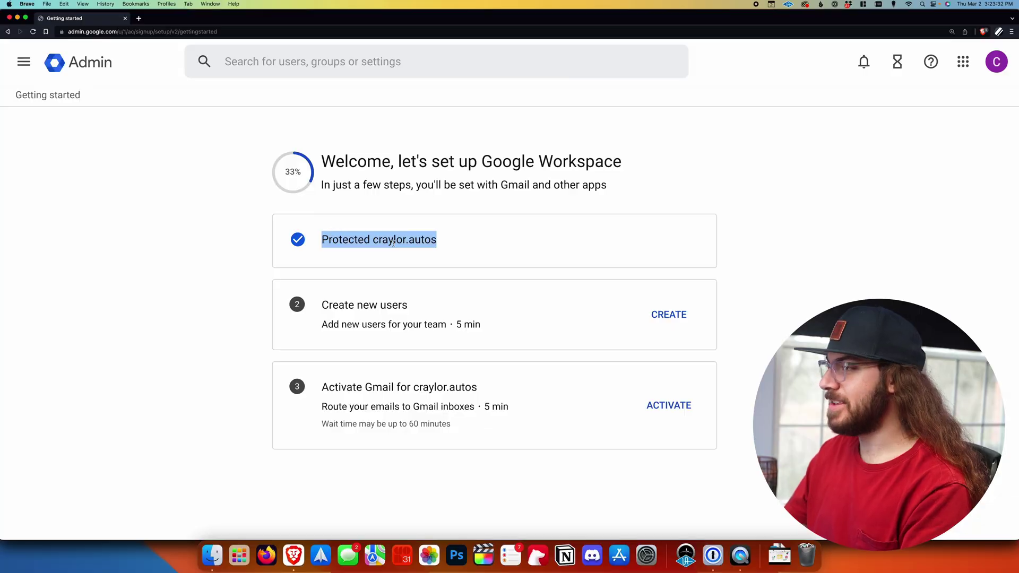
- Launch the Create new users wizard from the Getting started page
{"action": "left_click", "coordinate": [550, 323]}
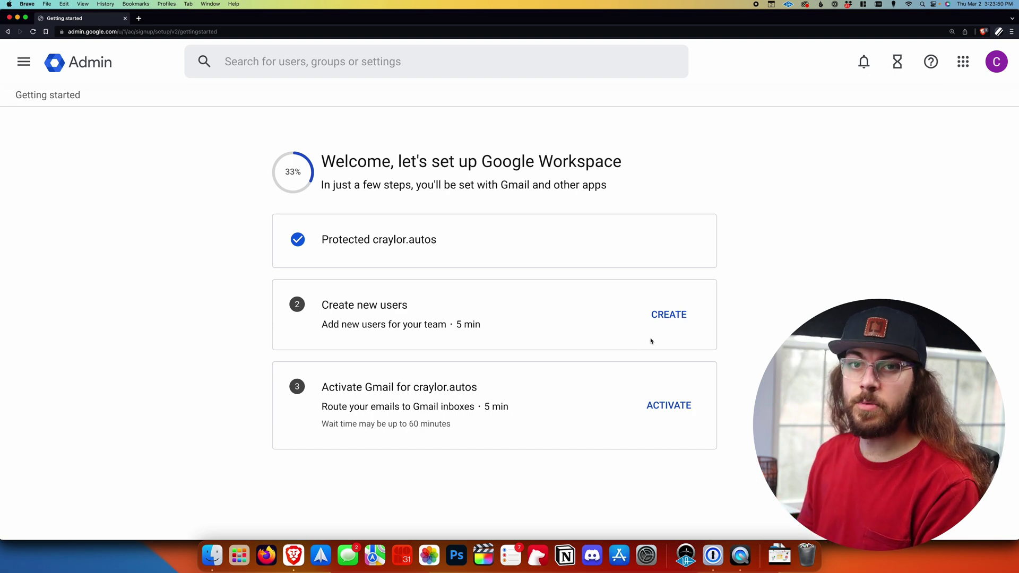
{"action": "left_click", "coordinate": [668, 315]}
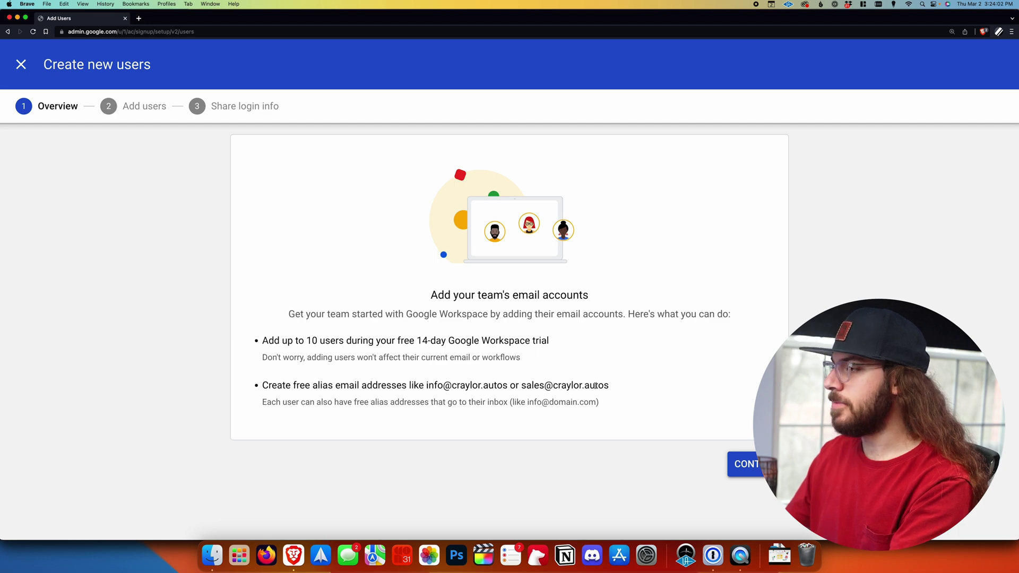
- Add another craylor.autos user with the new member's first name, last name and e-mail username, and save it
{"action": "left_click_drag", "start_coordinate": [261, 386], "coordinate": [630, 389]}
{"action": "left_click", "coordinate": [634, 389]}
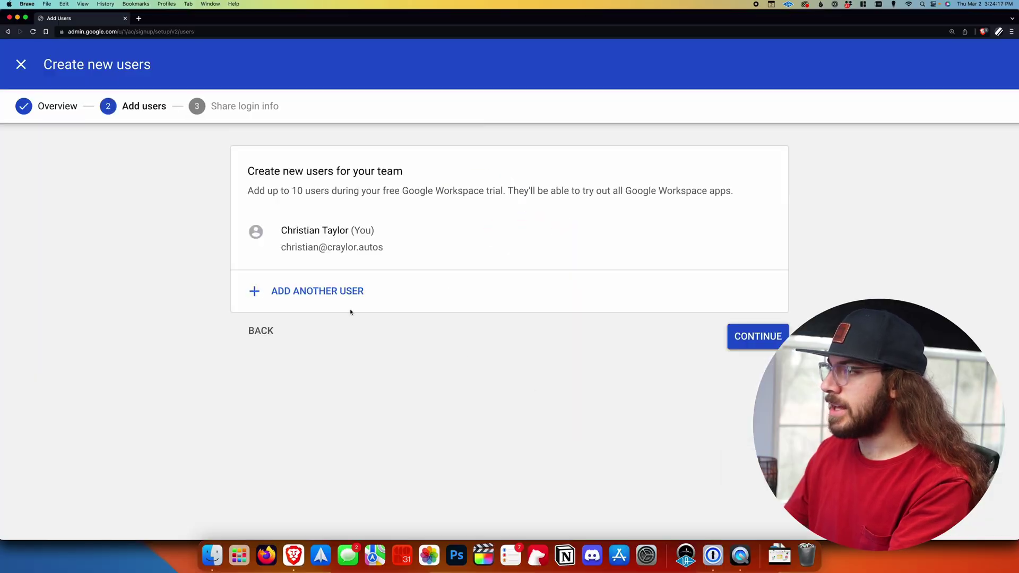
{"action": "left_click", "coordinate": [311, 291]}
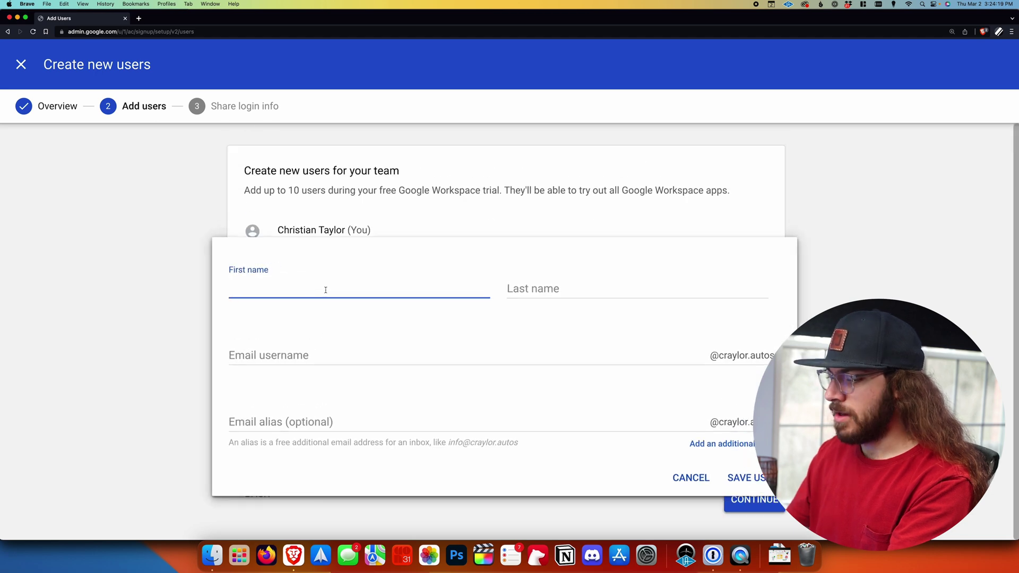
{"action": "key", "text": "Tab"}
{"action": "key", "text": "Tab"}
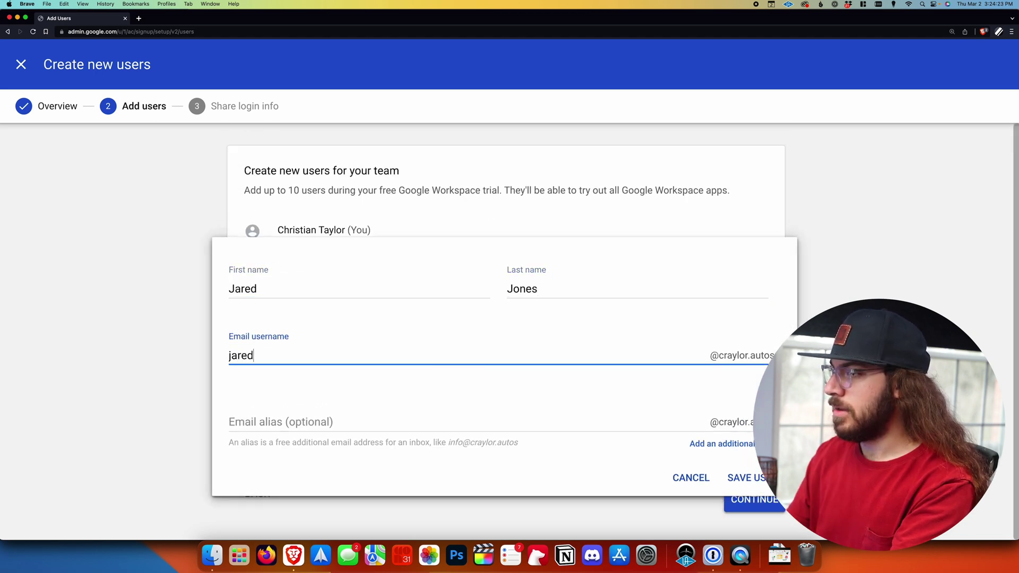
{"action": "left_click", "coordinate": [364, 420]}
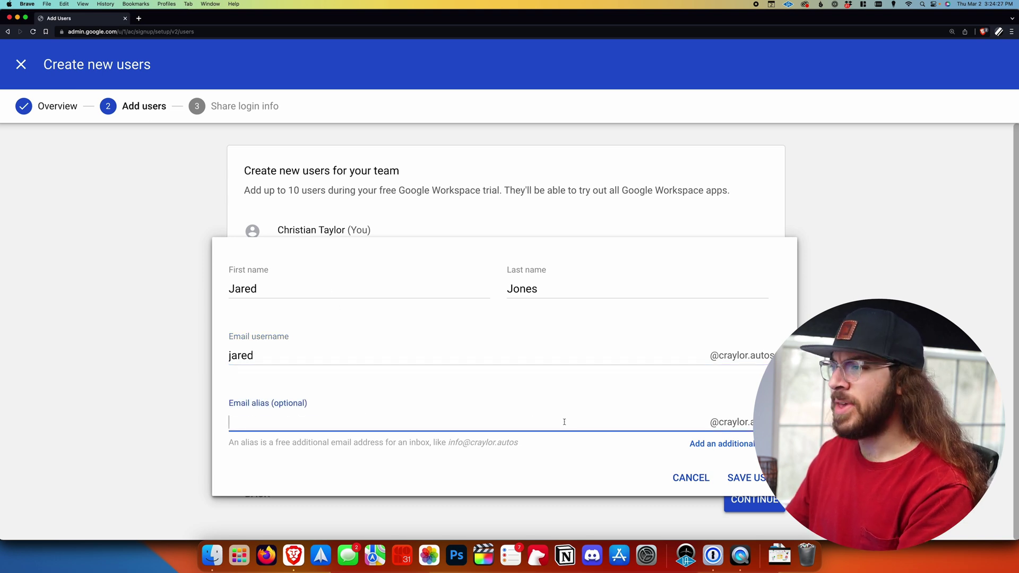
{"action": "left_click", "coordinate": [750, 478]}
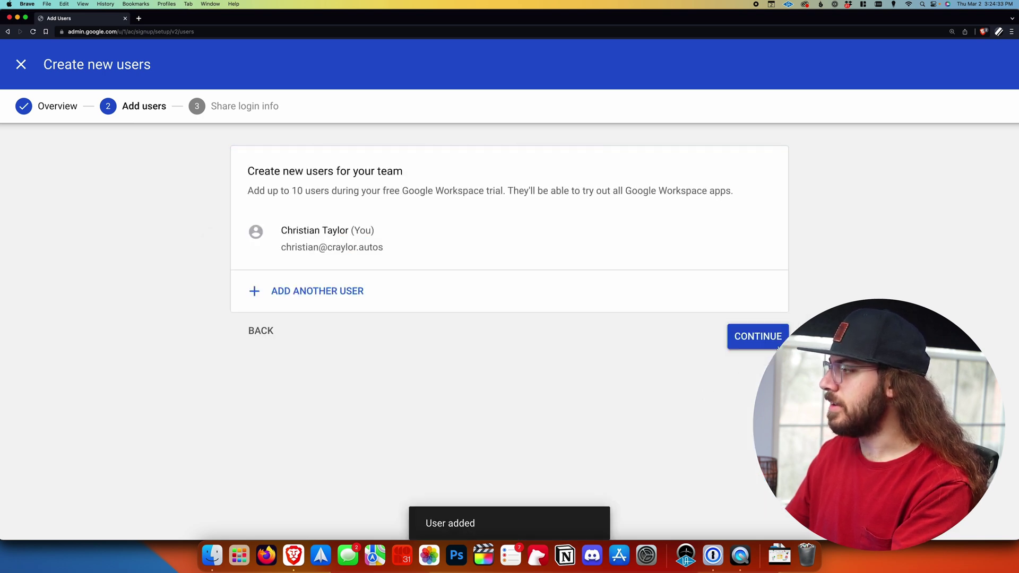
- Finish the add-users step to reach the Gmail setup prompt
{"action": "left_click", "coordinate": [778, 342]}
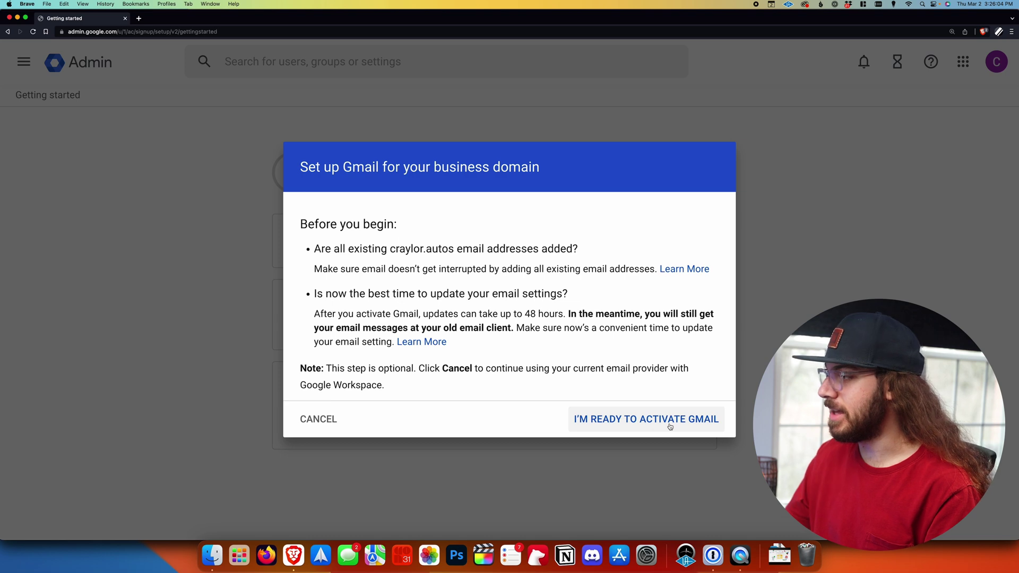
- Activate Gmail by signing in to Cloudflare and authorizing Google's MX and SPF records
{"action": "left_click", "coordinate": [677, 428]}
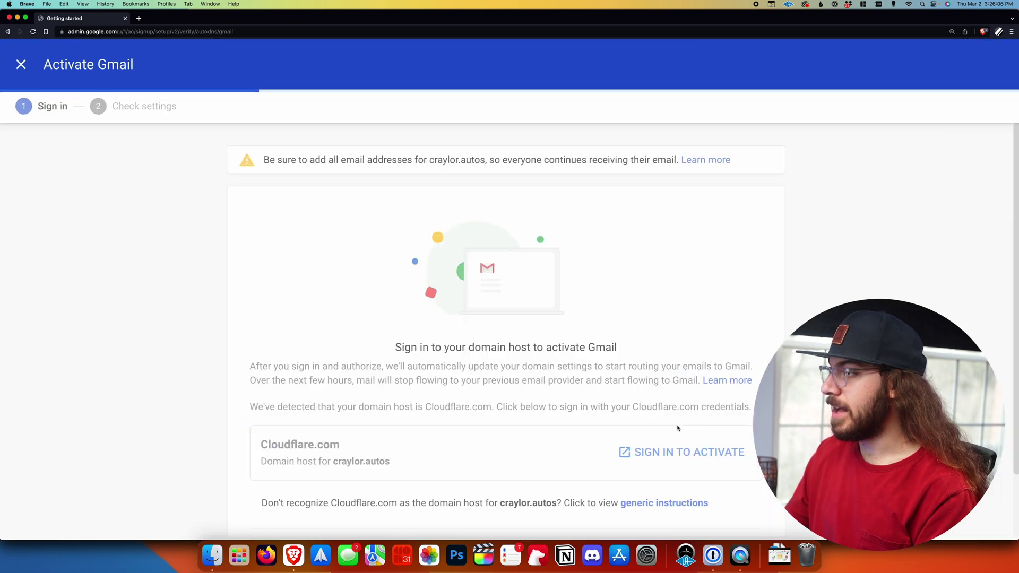
{"action": "scroll", "coordinate": [668, 420], "scroll_direction": "down", "scroll_amount": 3}
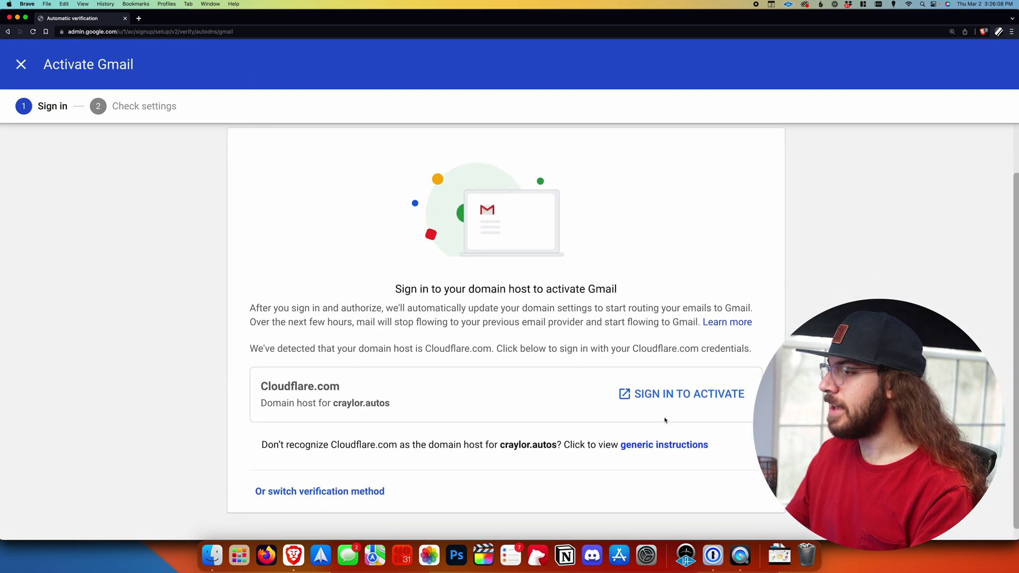
{"action": "left_click", "coordinate": [690, 389]}
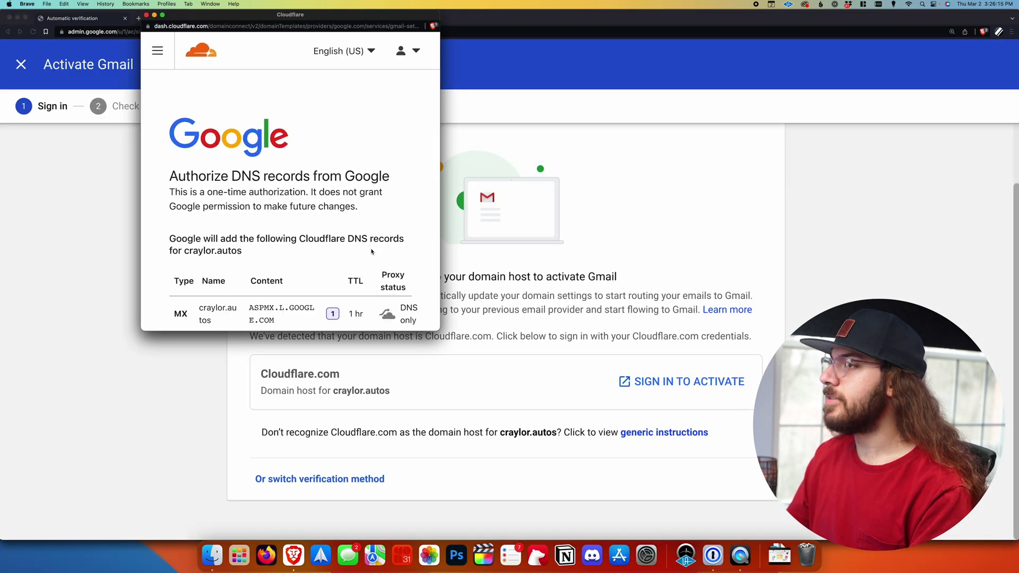
{"action": "scroll", "coordinate": [371, 252], "scroll_direction": "down", "scroll_amount": 8}
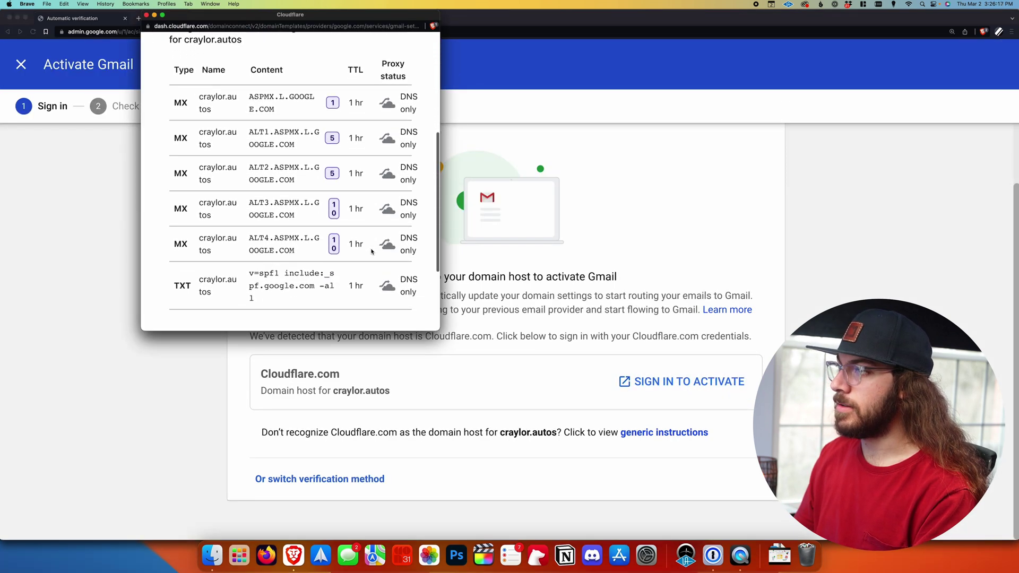
{"action": "scroll", "coordinate": [371, 252], "scroll_direction": "down", "scroll_amount": 3}
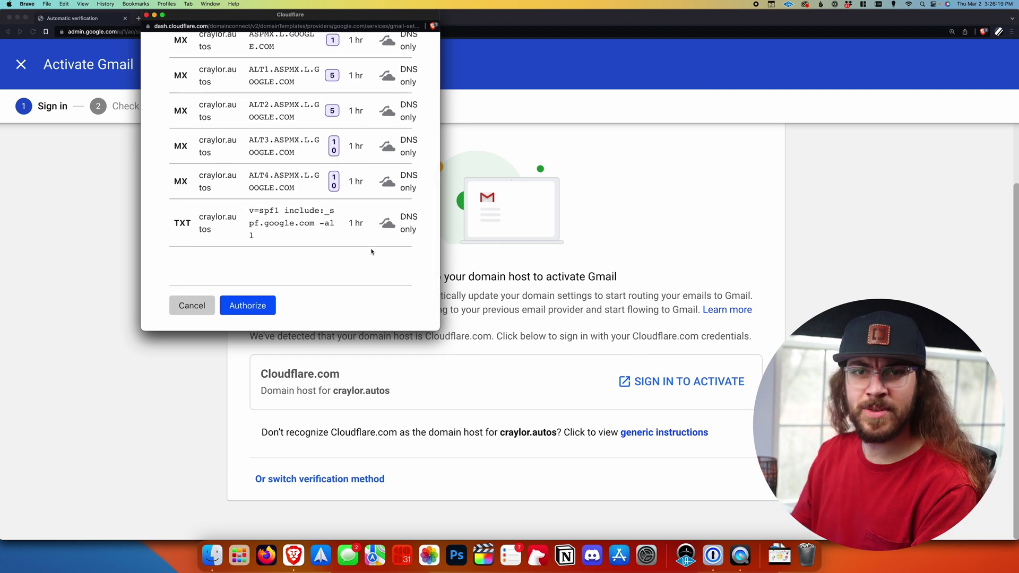
{"action": "left_click", "coordinate": [269, 304]}
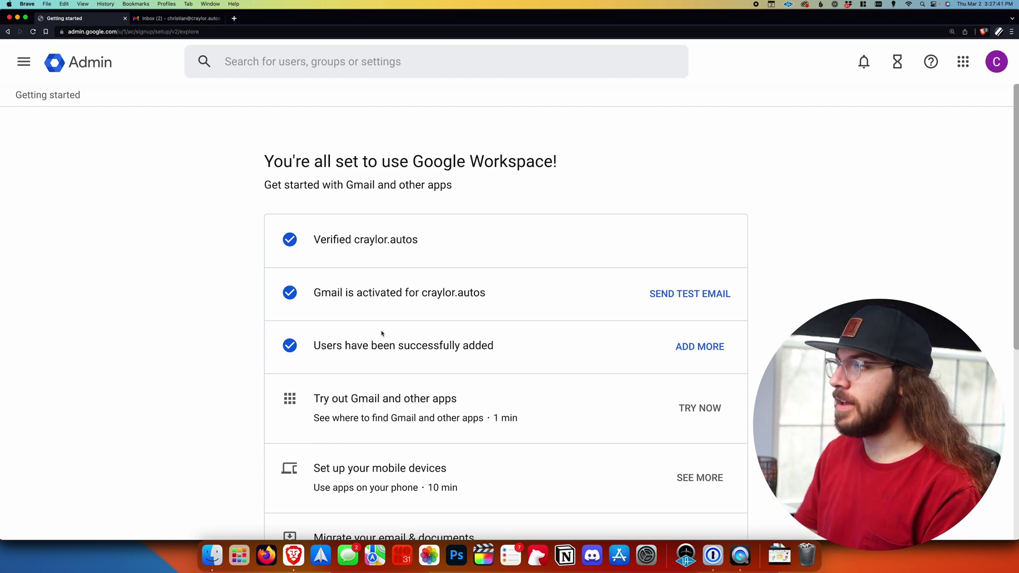
- In the Gmail tab, keep smart features on, allow personalization of other Google products, and finish the welcome
{"action": "left_click", "coordinate": [173, 20]}
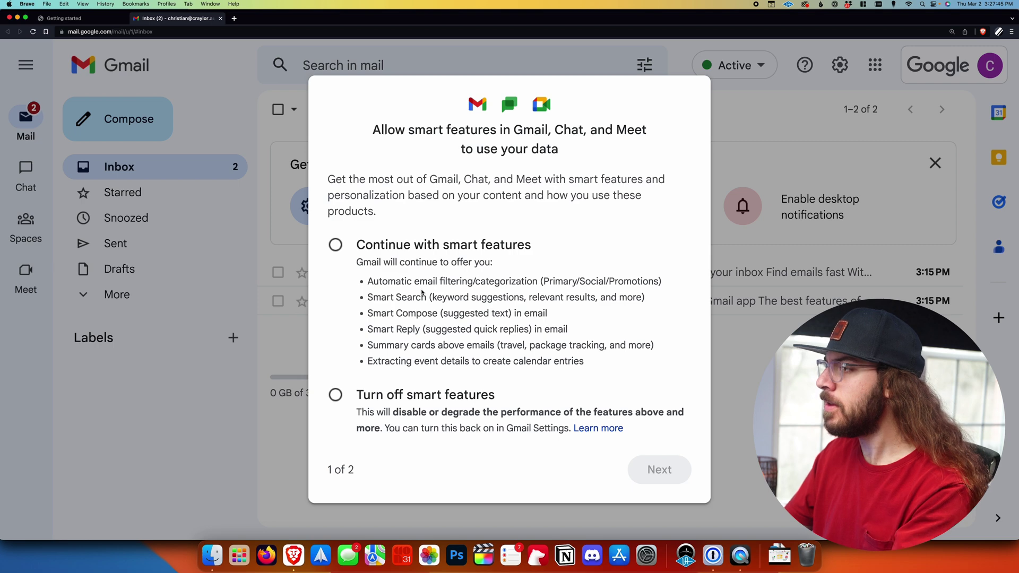
{"action": "left_click", "coordinate": [383, 246]}
{"action": "left_click", "coordinate": [652, 462]}
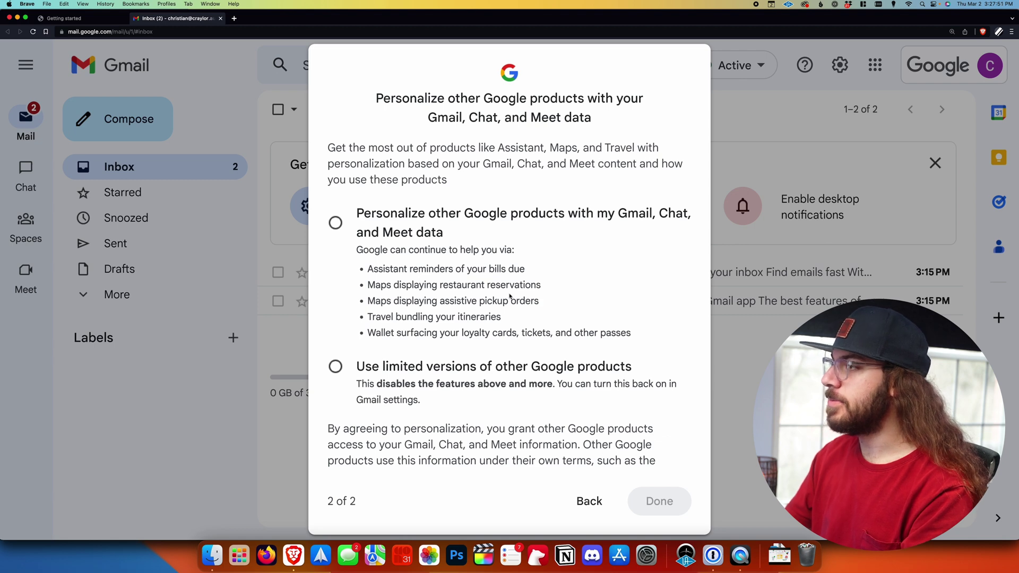
{"action": "left_click", "coordinate": [335, 222]}
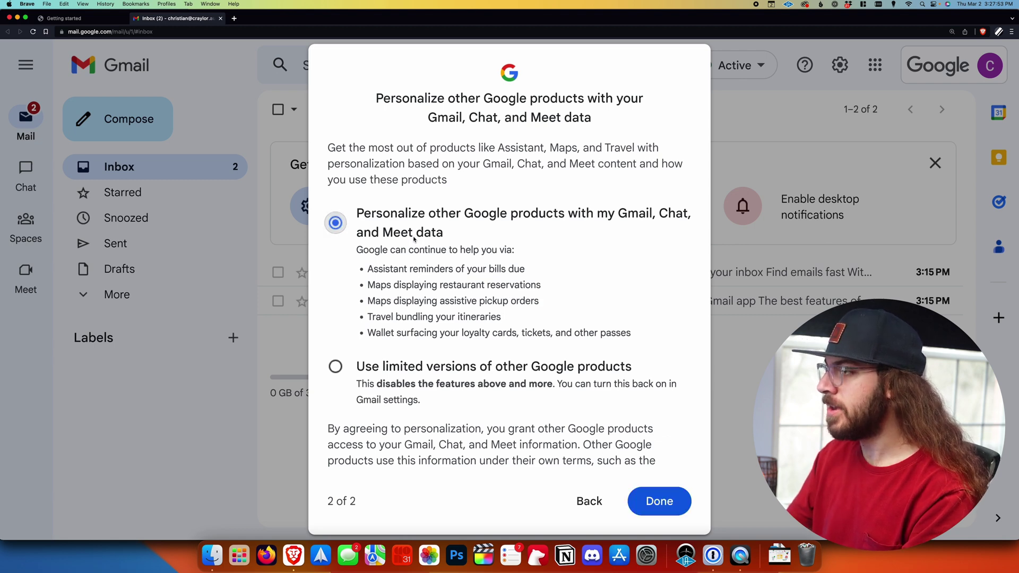
{"action": "left_click", "coordinate": [644, 499]}
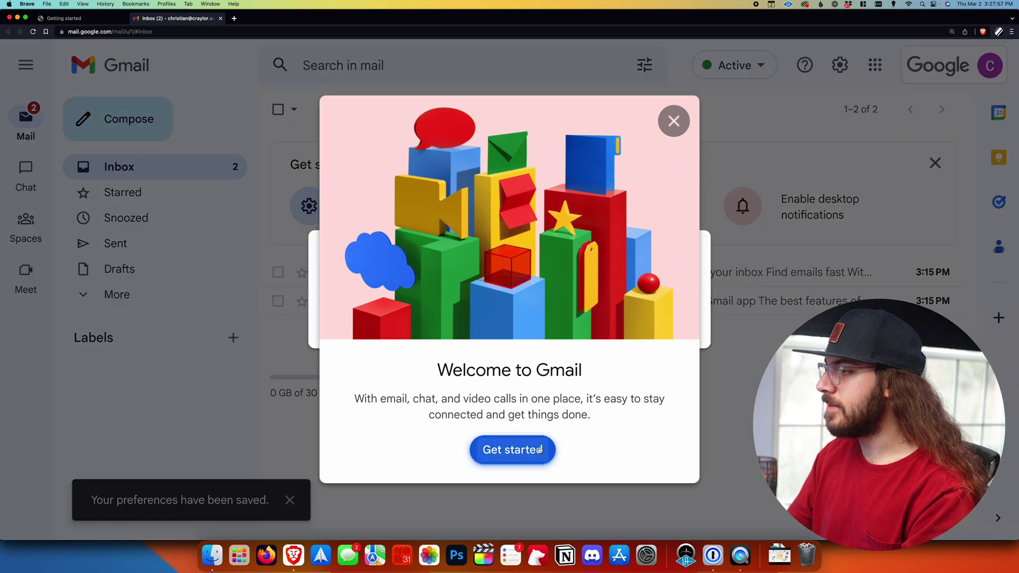
{"action": "left_click", "coordinate": [525, 450]}
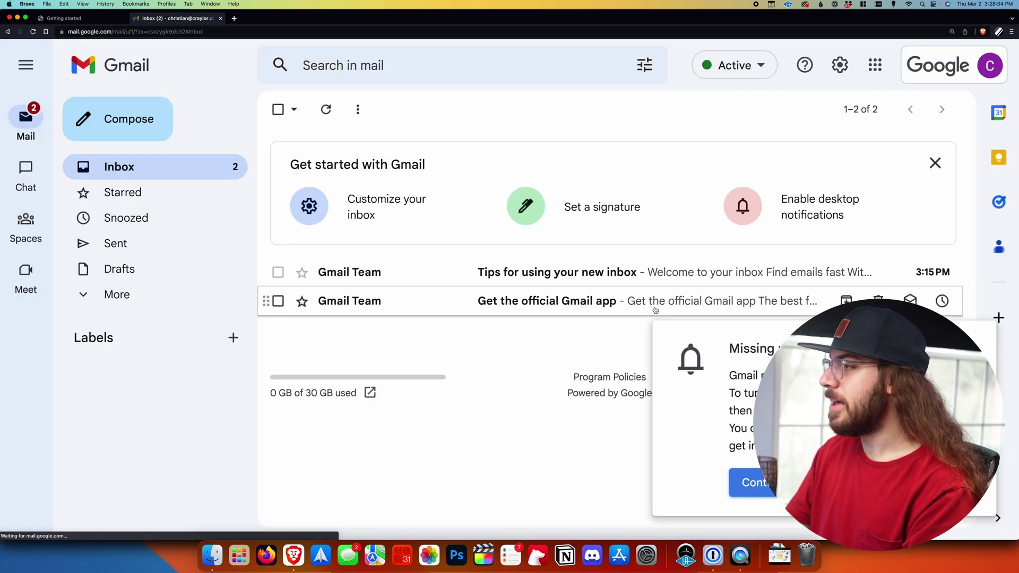
- Open the 'Tips for using your new inbox' email and highlight the recipient's address in its details
{"action": "left_click", "coordinate": [388, 276]}
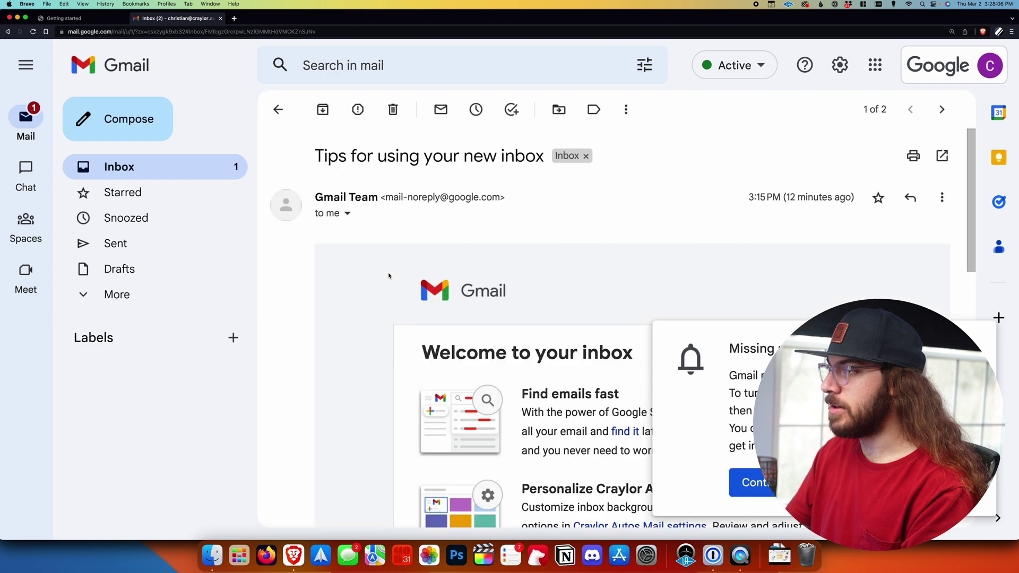
{"action": "left_click", "coordinate": [347, 214]}
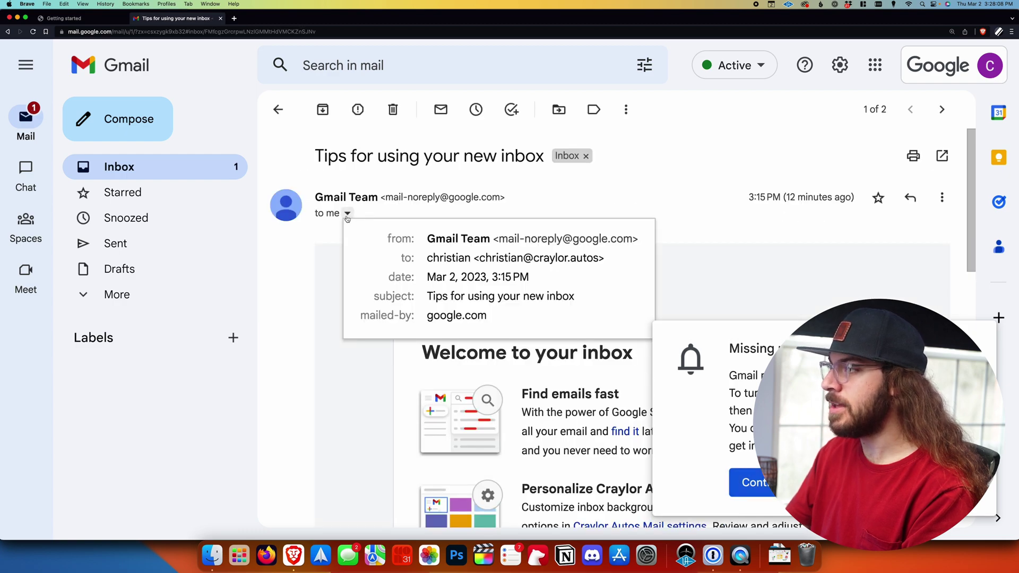
{"action": "mouse_move", "coordinate": [481, 258]}
{"action": "left_click_drag", "start_coordinate": [482, 258], "coordinate": [597, 259]}
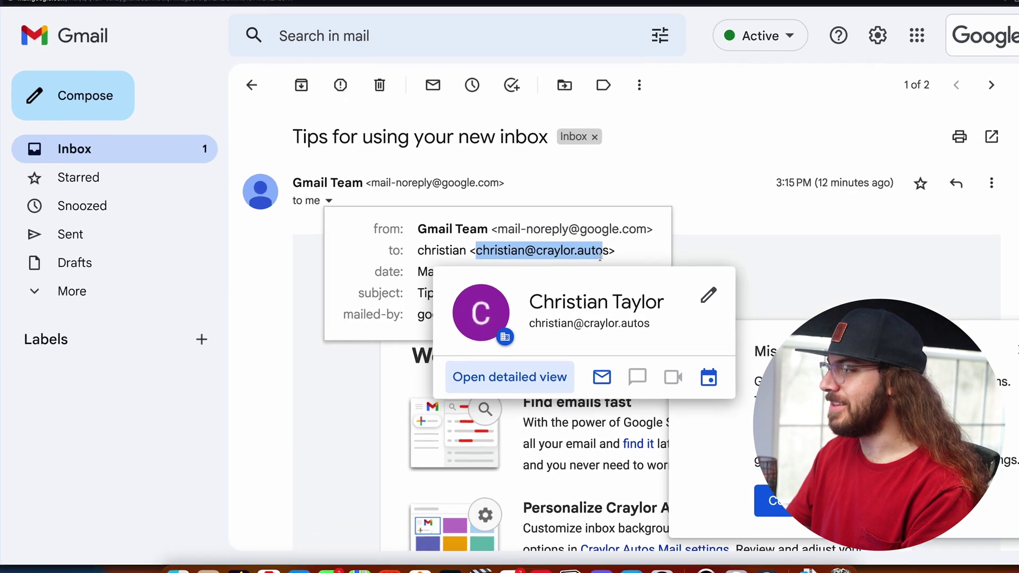
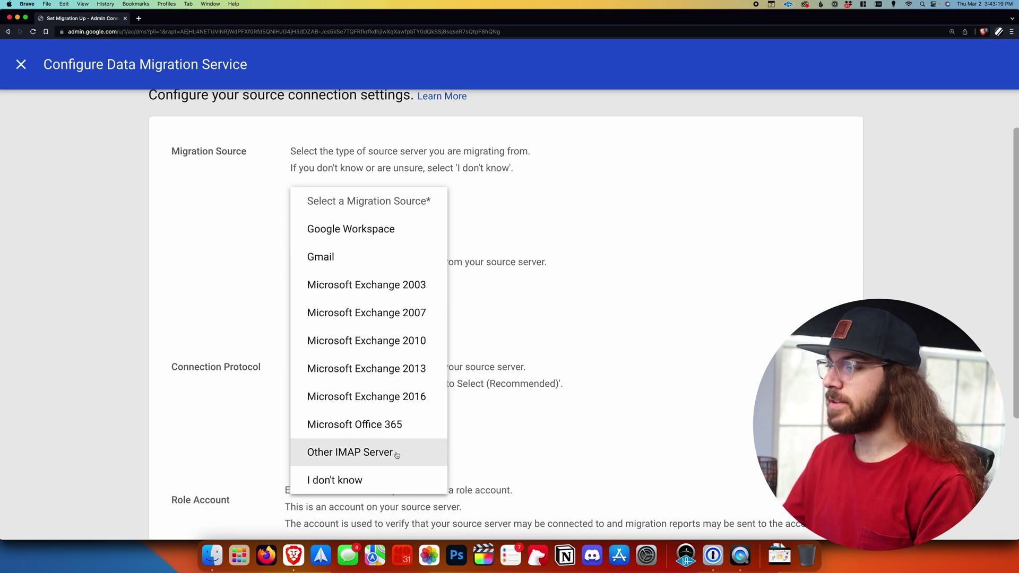
- Select Gmail as the migration source and connect to it
{"action": "left_click", "coordinate": [370, 266]}
{"action": "scroll", "coordinate": [370, 267], "scroll_direction": "down", "scroll_amount": 2}
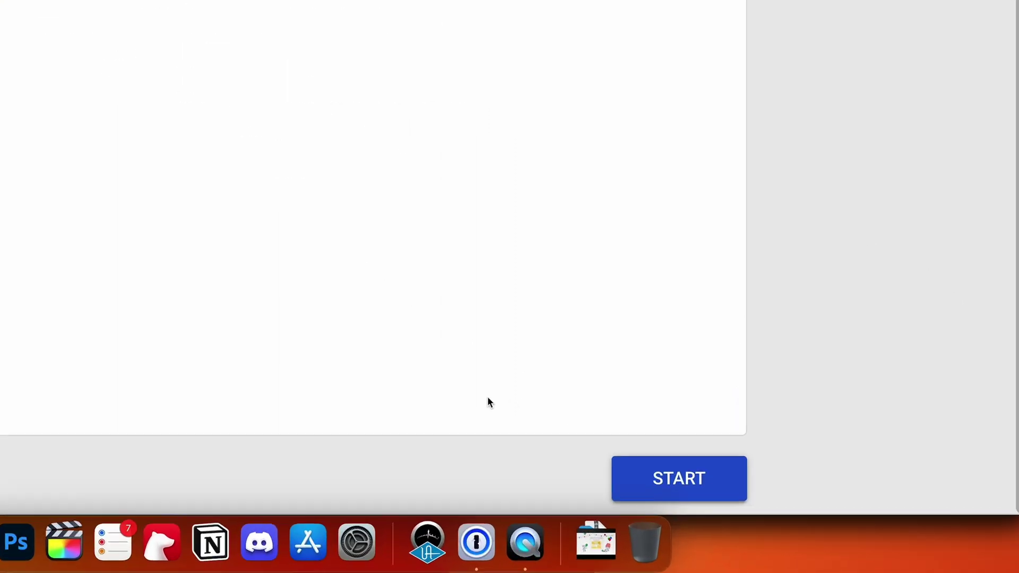
{"action": "left_click", "coordinate": [642, 477]}
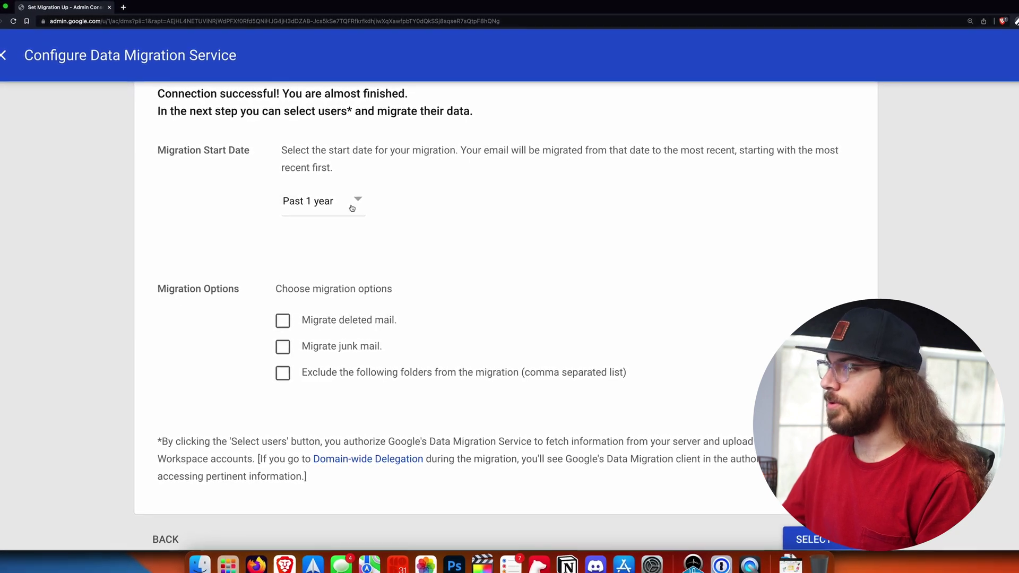
- Set the migration start date to a custom date of March 1, 1989
{"action": "left_click", "coordinate": [351, 207]}
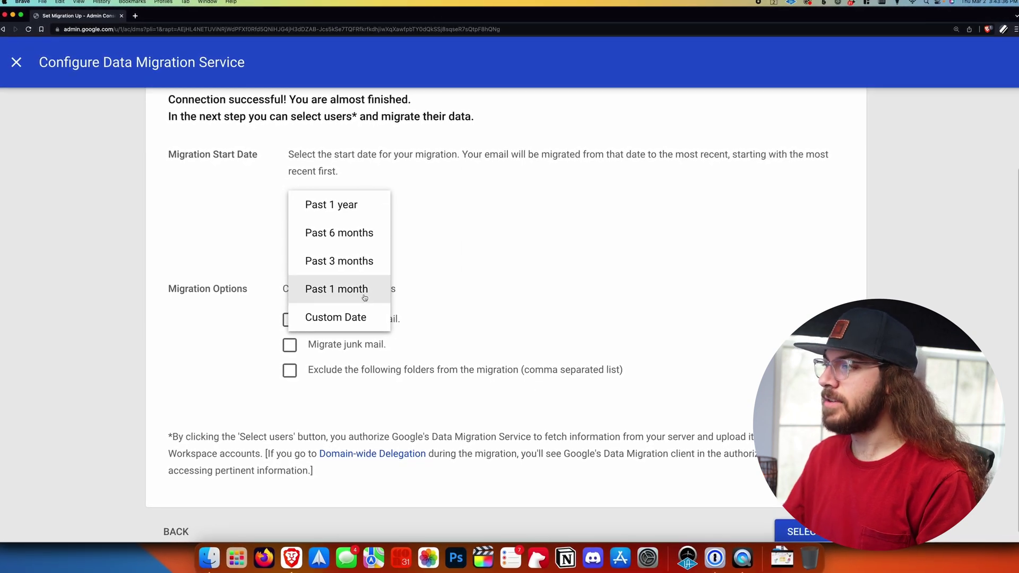
{"action": "left_click", "coordinate": [363, 316]}
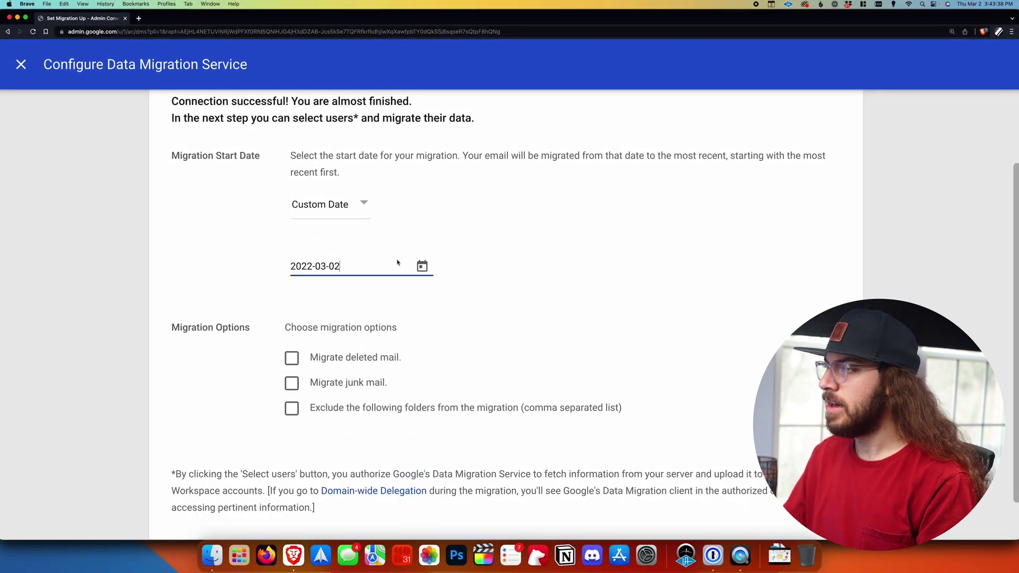
{"action": "left_click", "coordinate": [421, 266]}
{"action": "left_click", "coordinate": [380, 293]}
{"action": "scroll", "coordinate": [379, 327], "scroll_direction": "up", "scroll_amount": 15}
{"action": "left_click", "coordinate": [379, 328]}
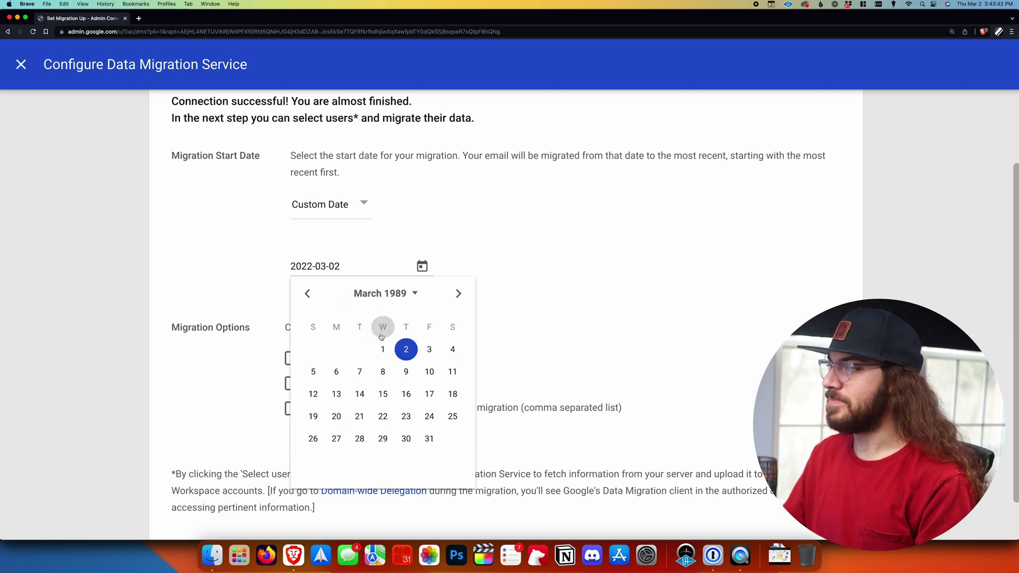
{"action": "left_click", "coordinate": [383, 349]}
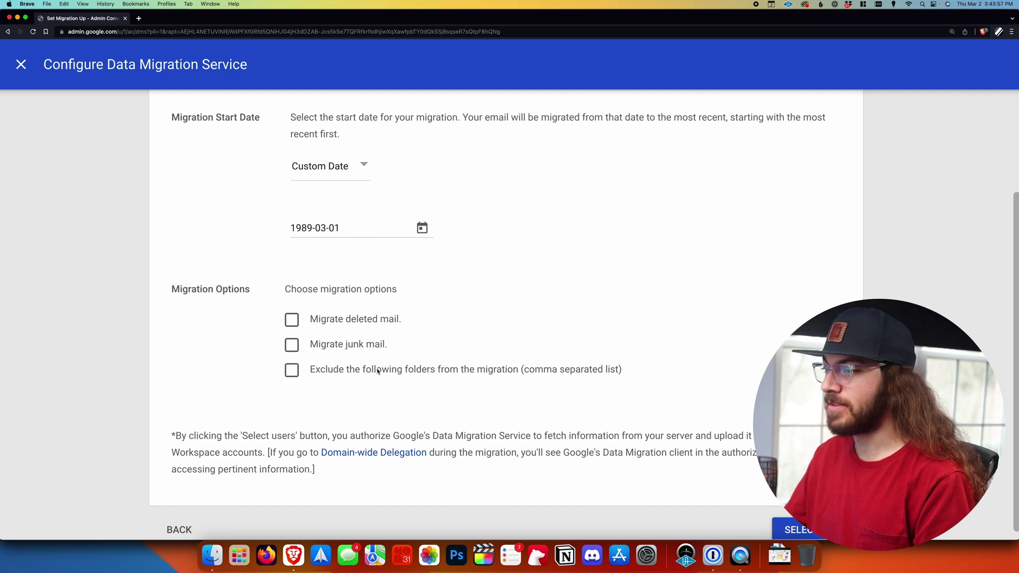
{"action": "scroll", "coordinate": [372, 364], "scroll_direction": "down", "scroll_amount": 1}
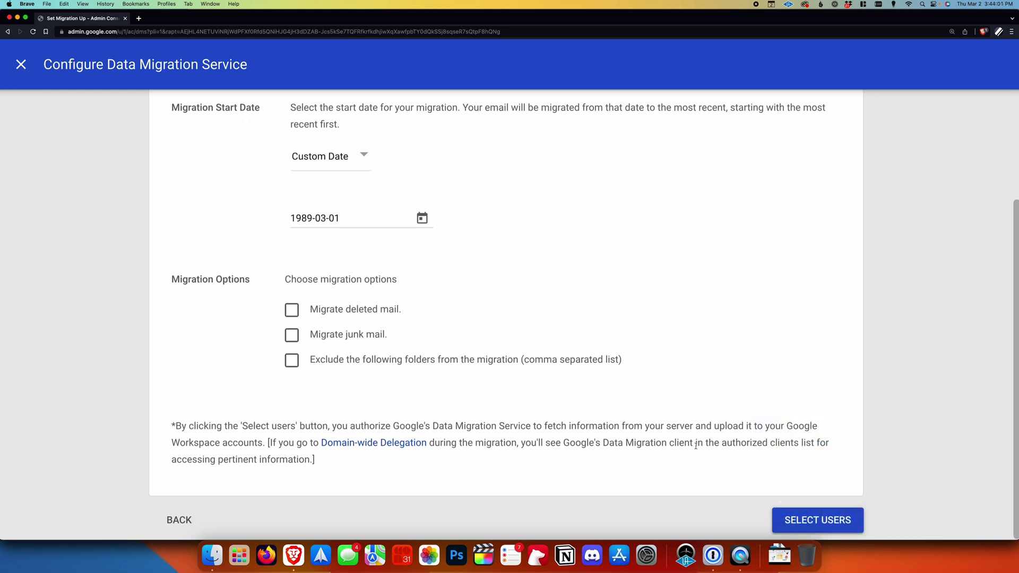
- Proceed to user selection, then open and dismiss the More actions menu without choosing anything
{"action": "left_click", "coordinate": [797, 526]}
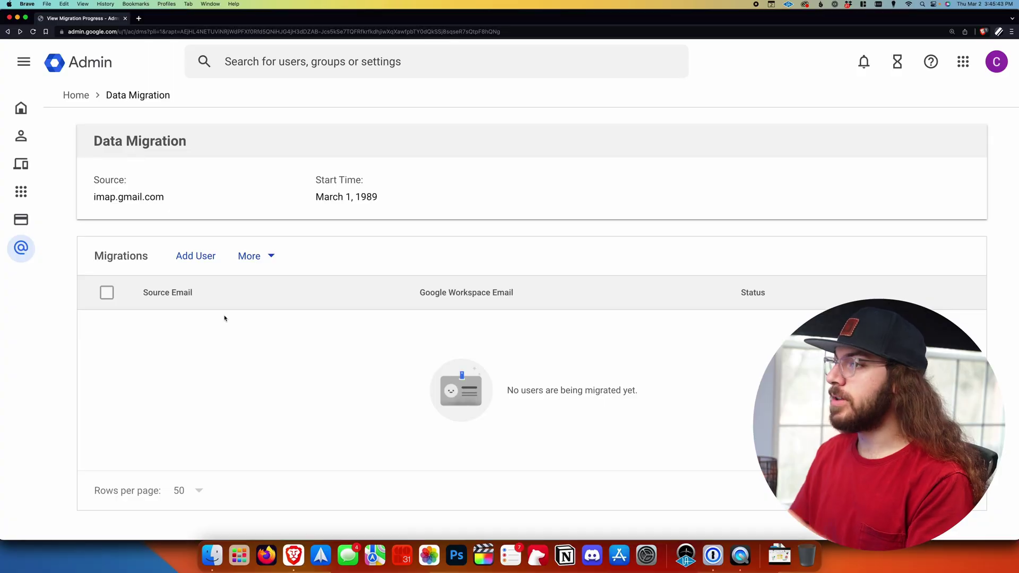
{"action": "left_click", "coordinate": [264, 255]}
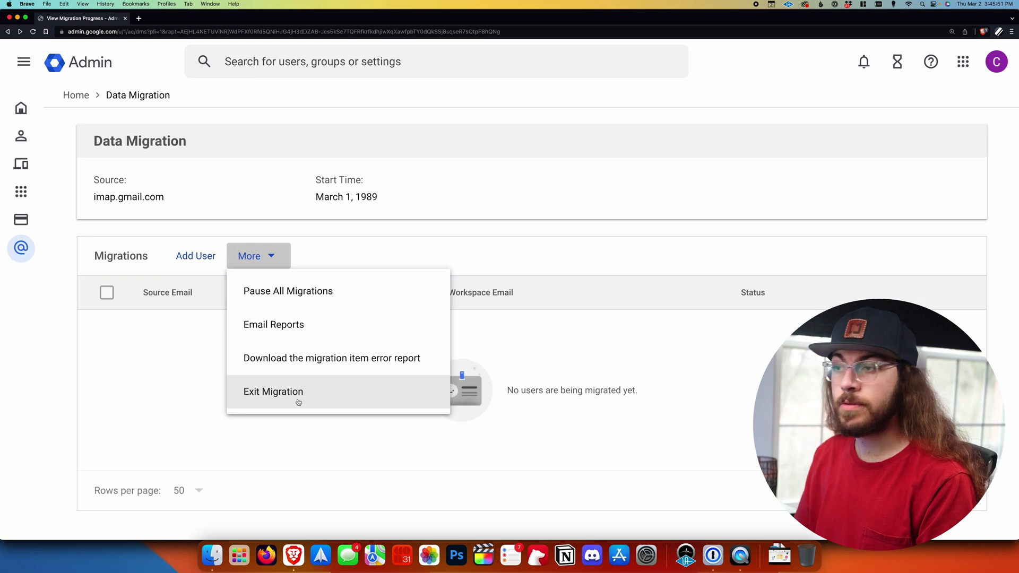
{"action": "left_click", "coordinate": [171, 386]}
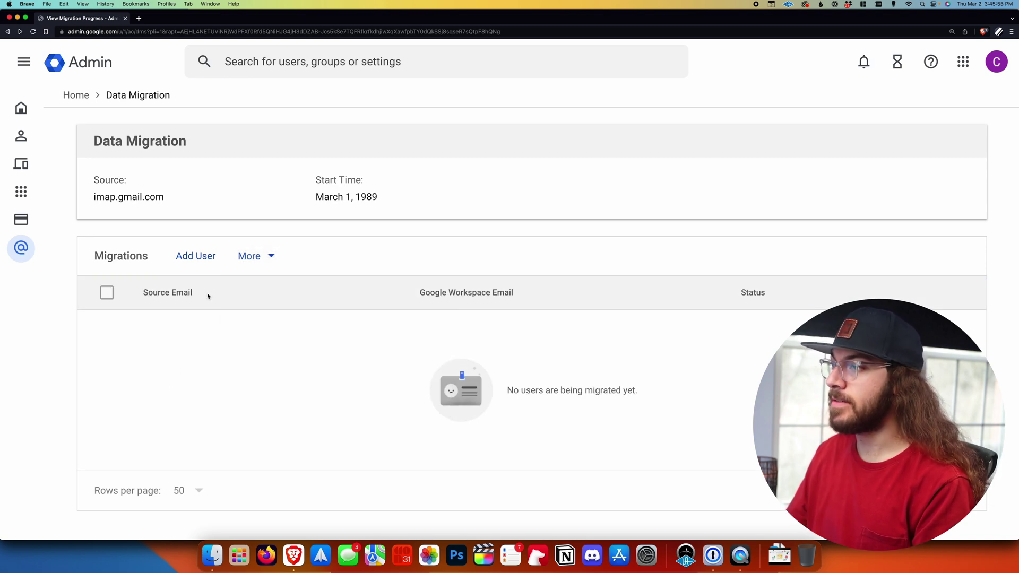
- Add a migration user with the source Gmail address and begin authorizing its mailbox
{"action": "left_click", "coordinate": [212, 265]}
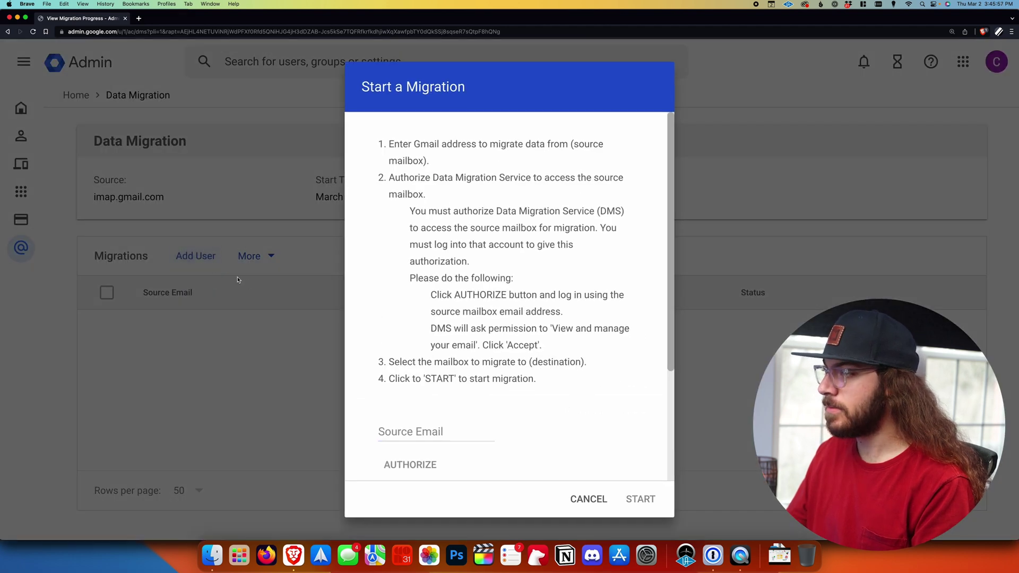
{"action": "scroll", "coordinate": [429, 387], "scroll_direction": "down", "scroll_amount": 4}
{"action": "left_click", "coordinate": [451, 346]}
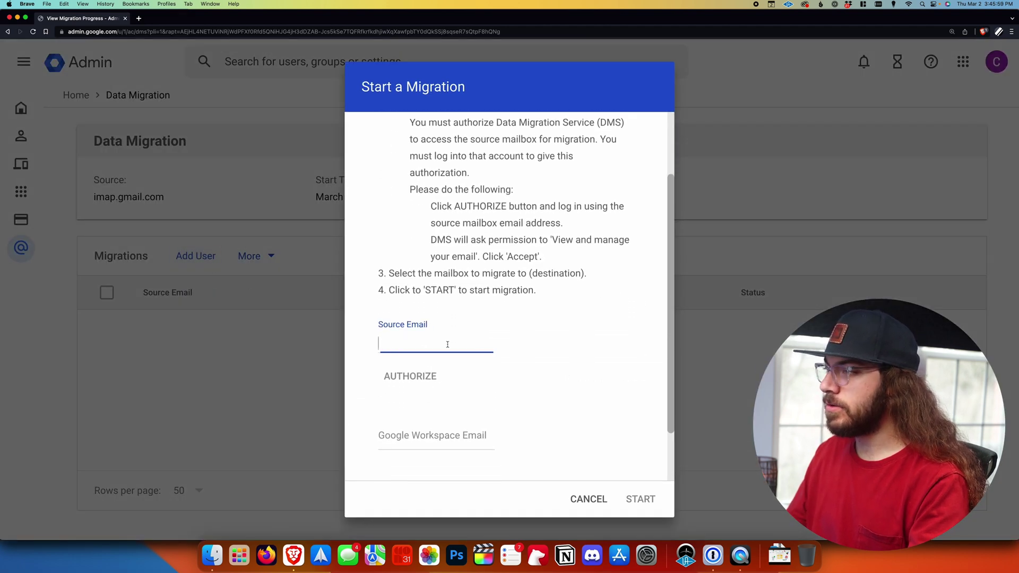
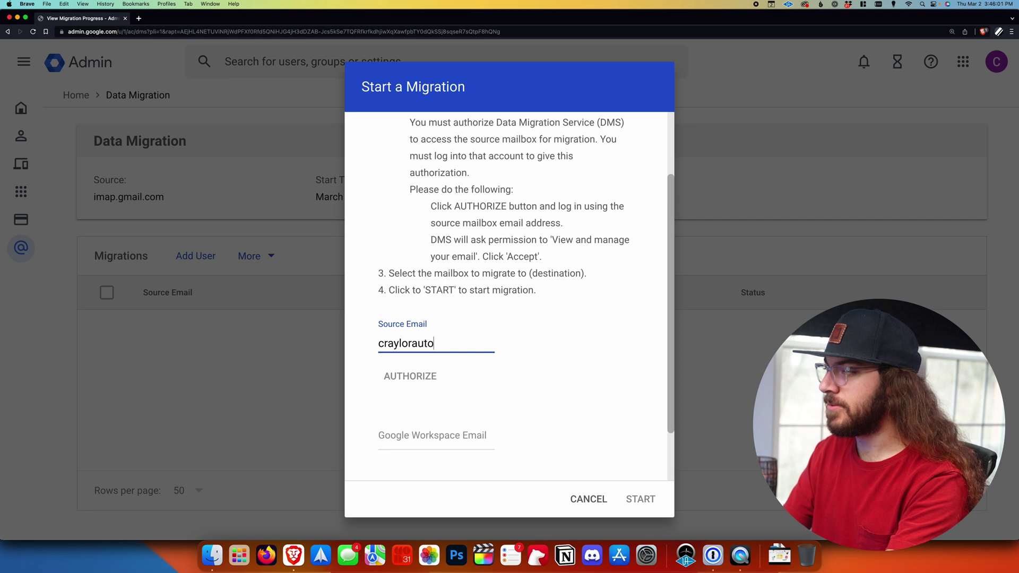
{"action": "left_click", "coordinate": [422, 383]}
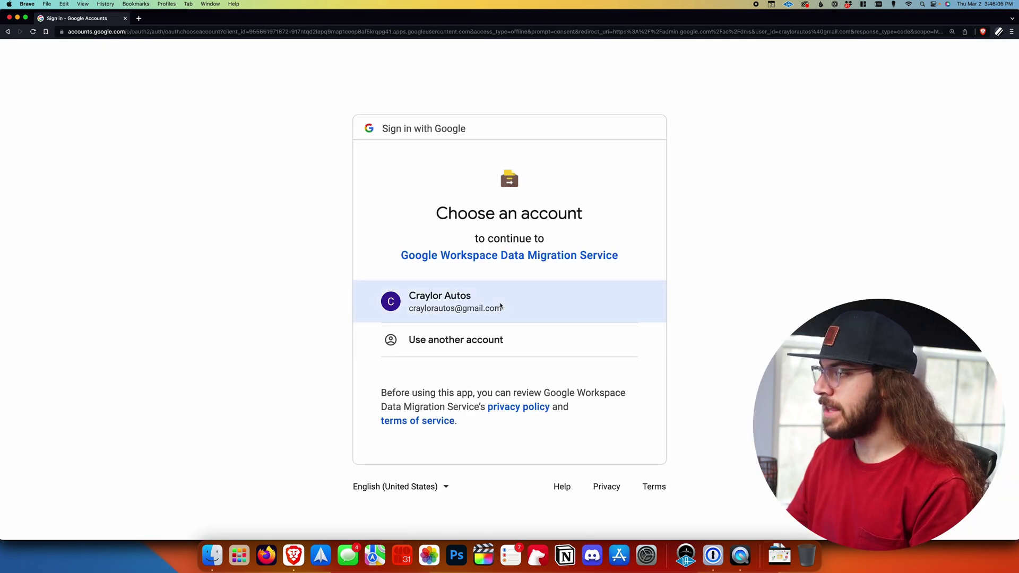
- Sign in as the source Gmail account, allow Data Migration Service access, and continue as administrator
{"action": "left_click", "coordinate": [499, 305]}
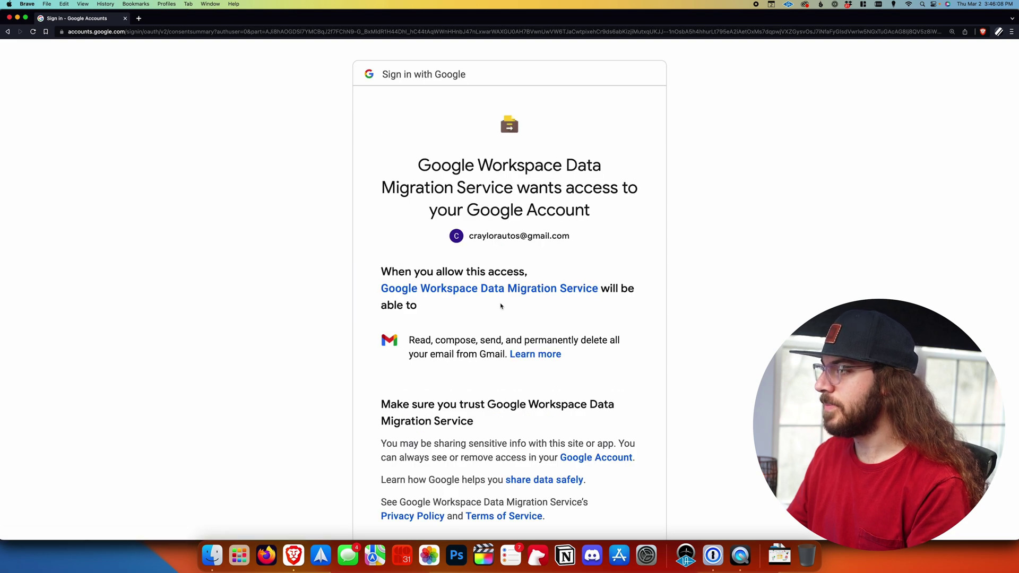
{"action": "scroll", "coordinate": [500, 306], "scroll_direction": "down", "scroll_amount": 5}
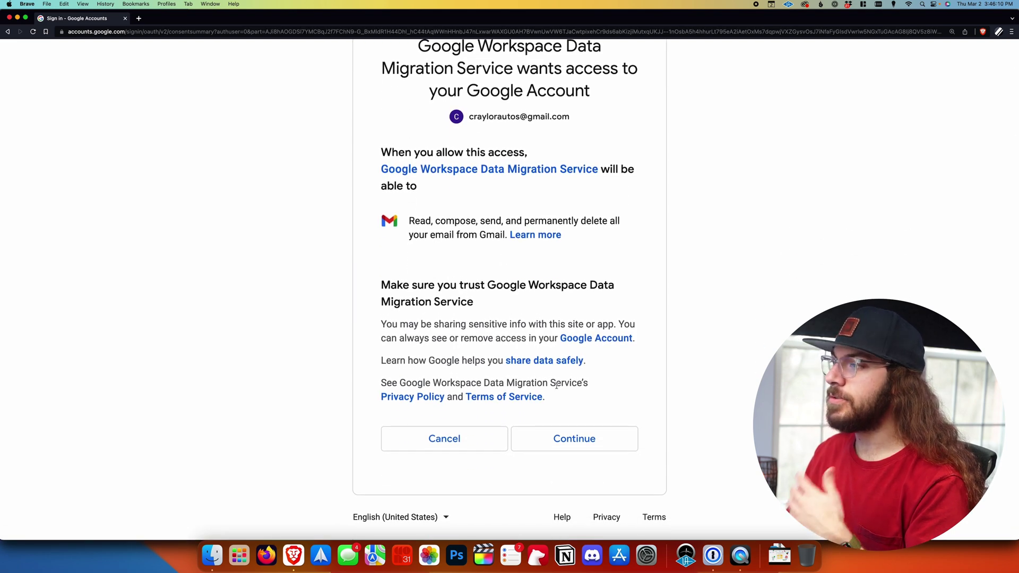
{"action": "left_click", "coordinate": [610, 442]}
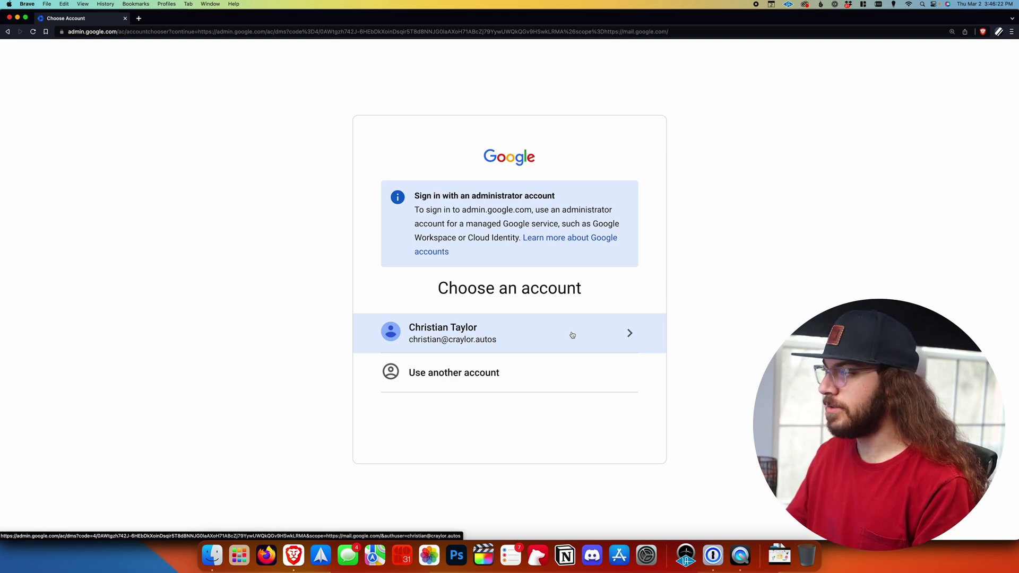
{"action": "left_click", "coordinate": [600, 340]}
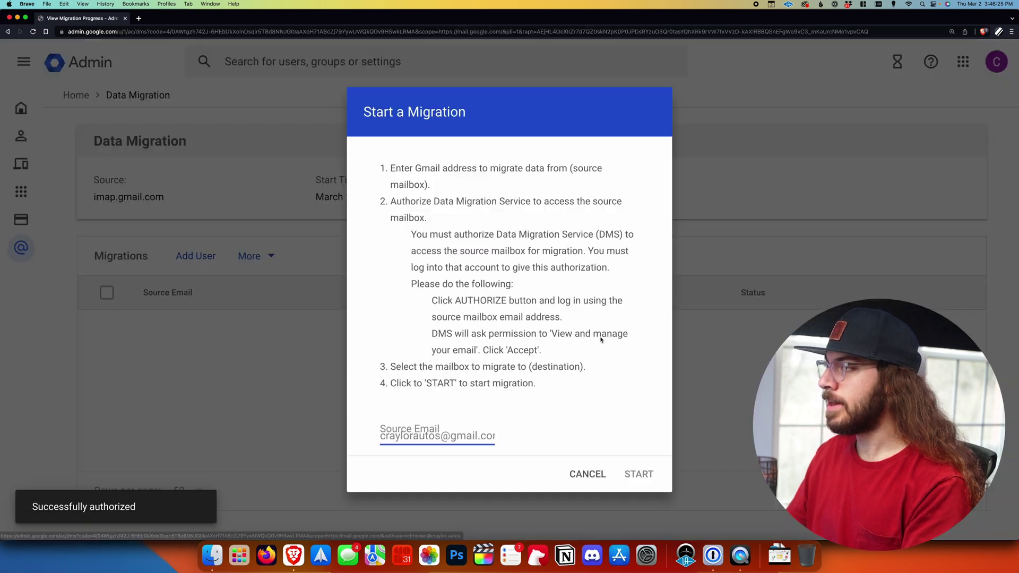
{"action": "scroll", "coordinate": [599, 339], "scroll_direction": "down", "scroll_amount": 3}
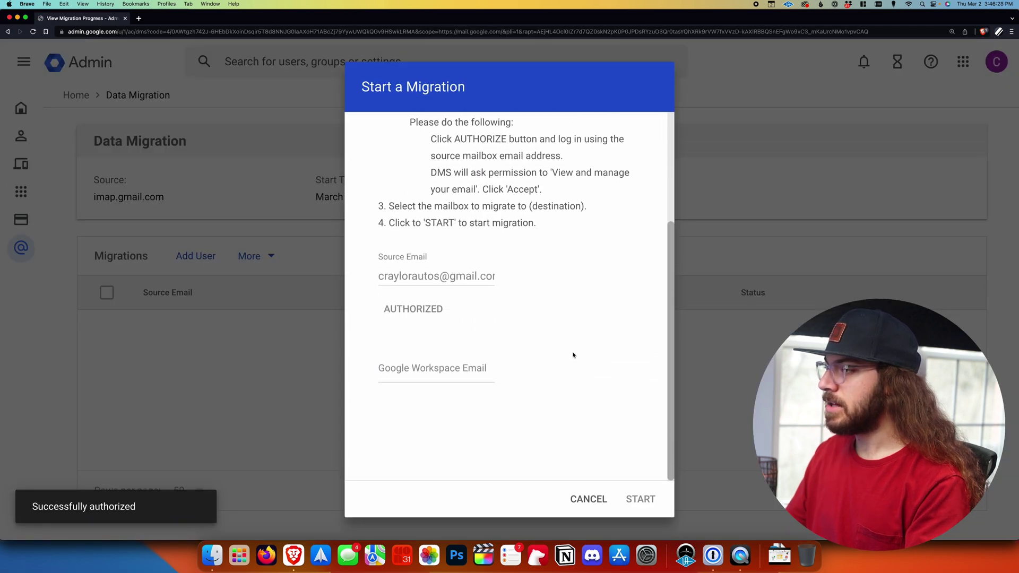
- Pick the matching Workspace user as the destination email and start the migration
{"action": "left_click", "coordinate": [449, 367]}
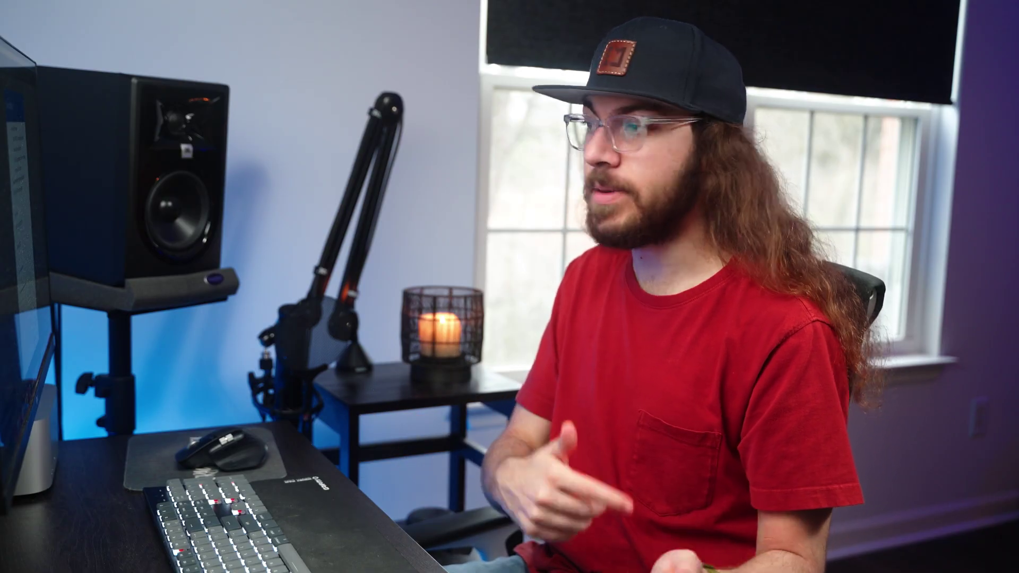
{"action": "type", "text": "chr"}
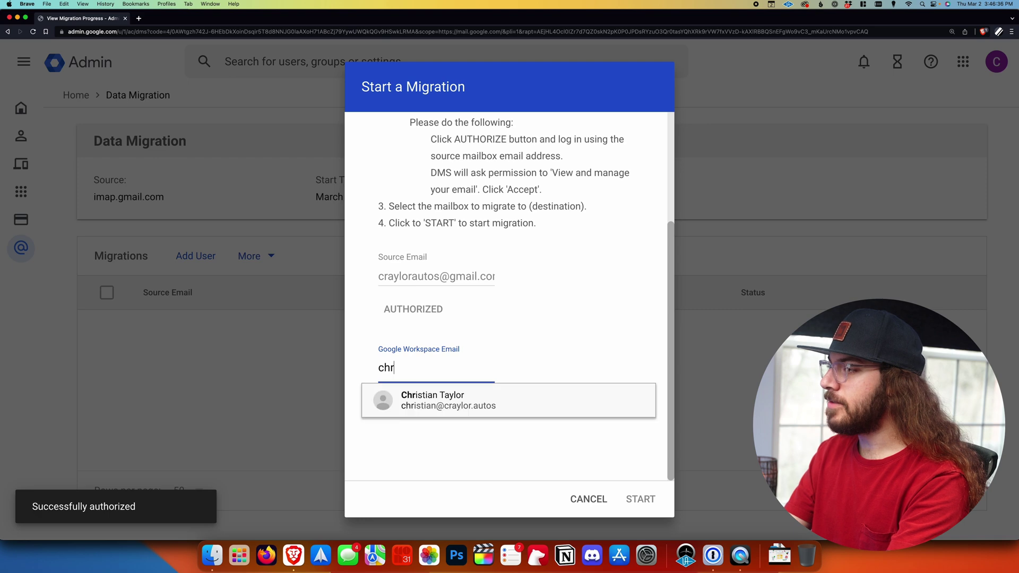
{"action": "left_click", "coordinate": [482, 408]}
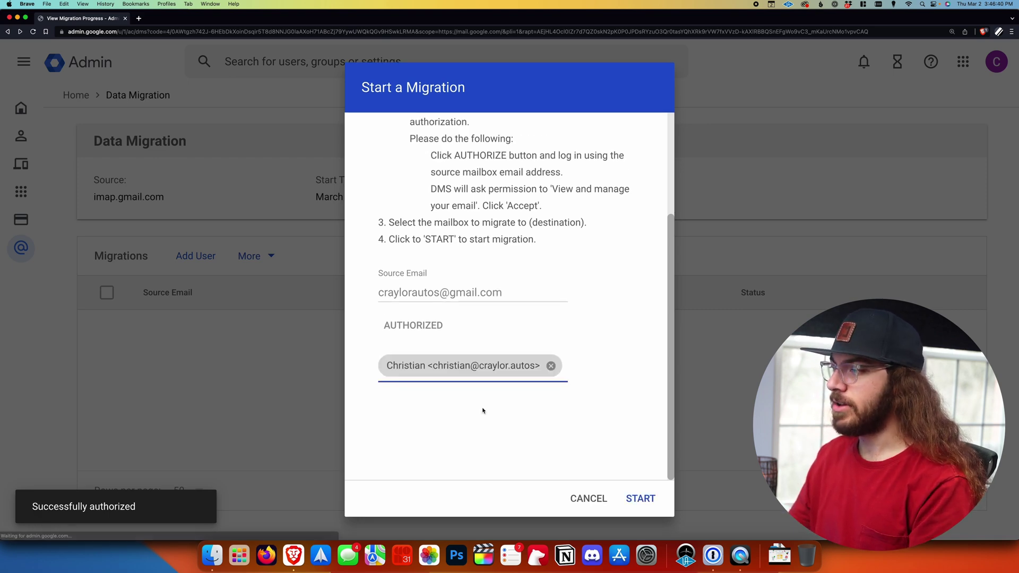
{"action": "left_click", "coordinate": [652, 507]}
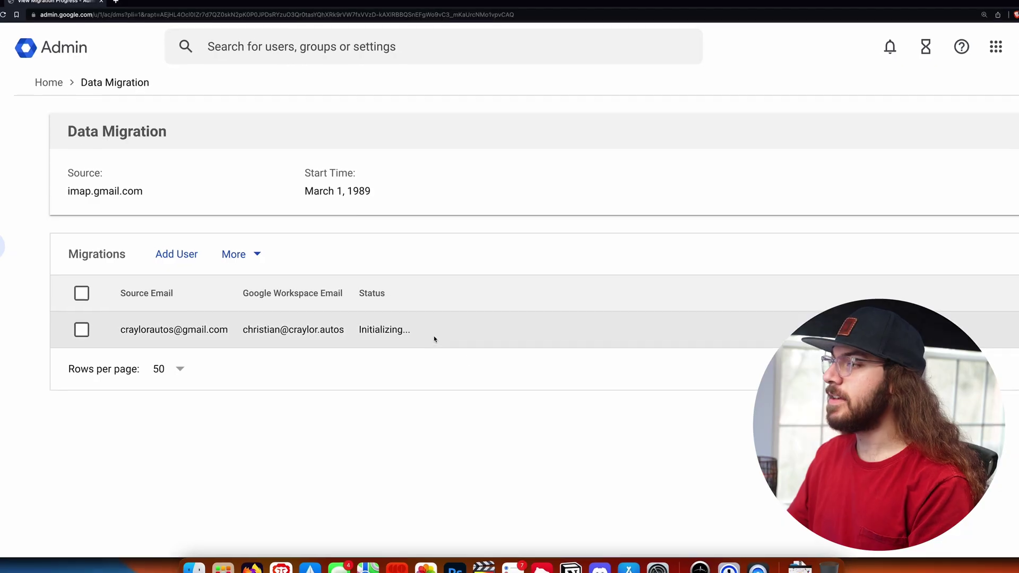
- Select and clear the Initializing status text, then open the main navigation menu
{"action": "left_click_drag", "start_coordinate": [525, 359], "coordinate": [474, 359]}
{"action": "left_click_drag", "start_coordinate": [578, 376], "coordinate": [545, 377]}
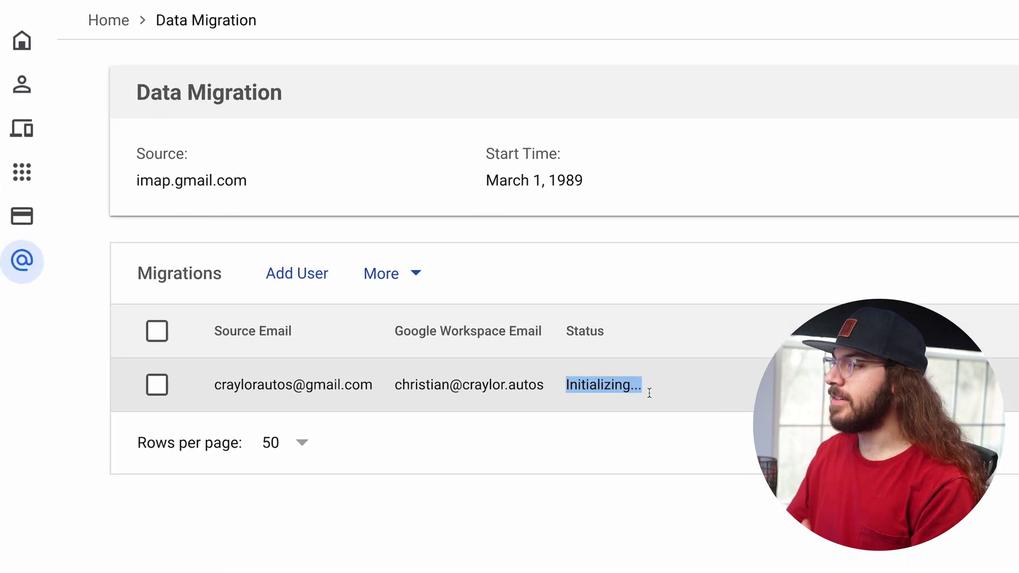
{"action": "left_click", "coordinate": [737, 407]}
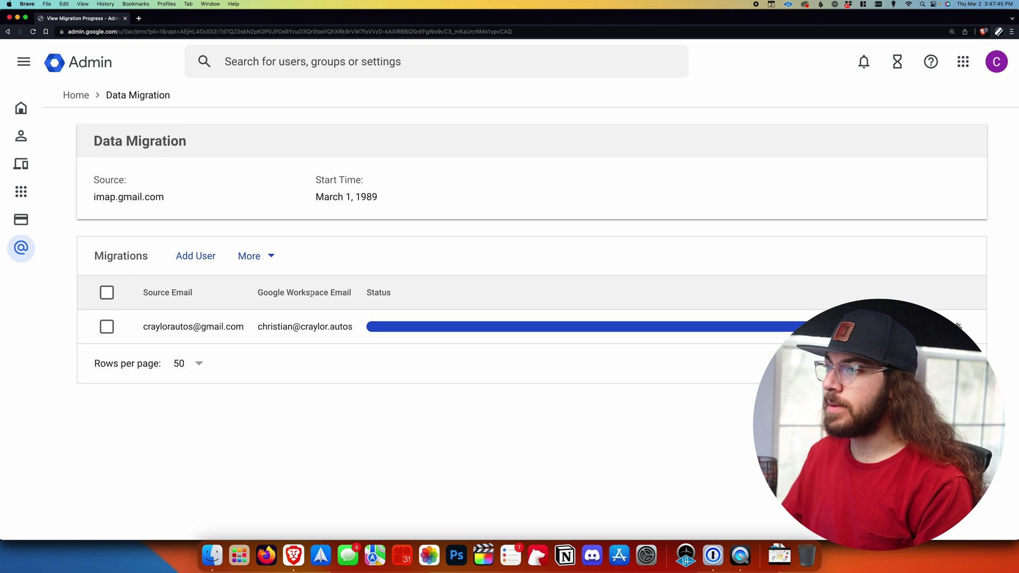
{"action": "left_click", "coordinate": [28, 69]}
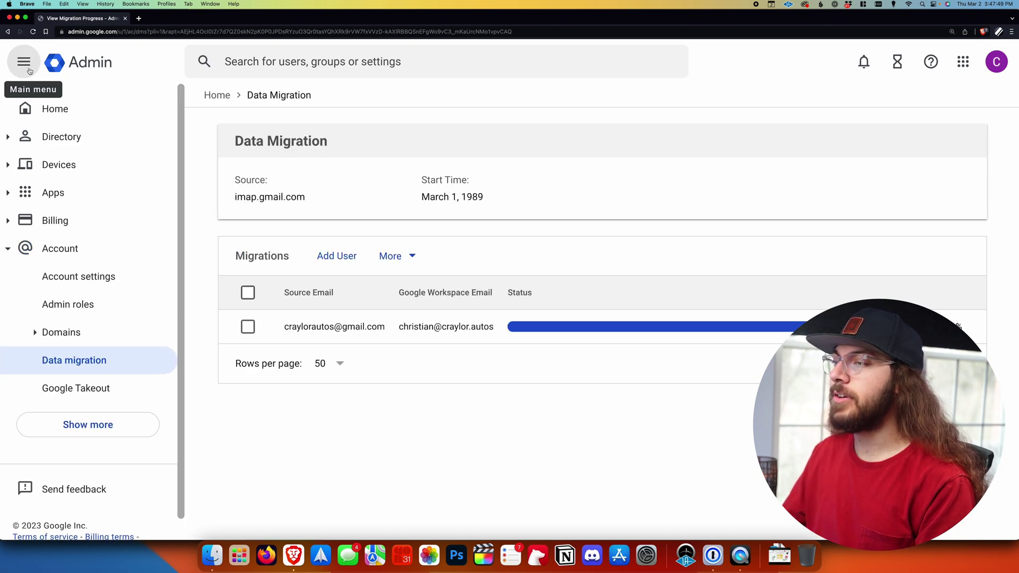
- Open Directory > Users, view the Add new user password and org unit options, then cancel
{"action": "left_click", "coordinate": [8, 136]}
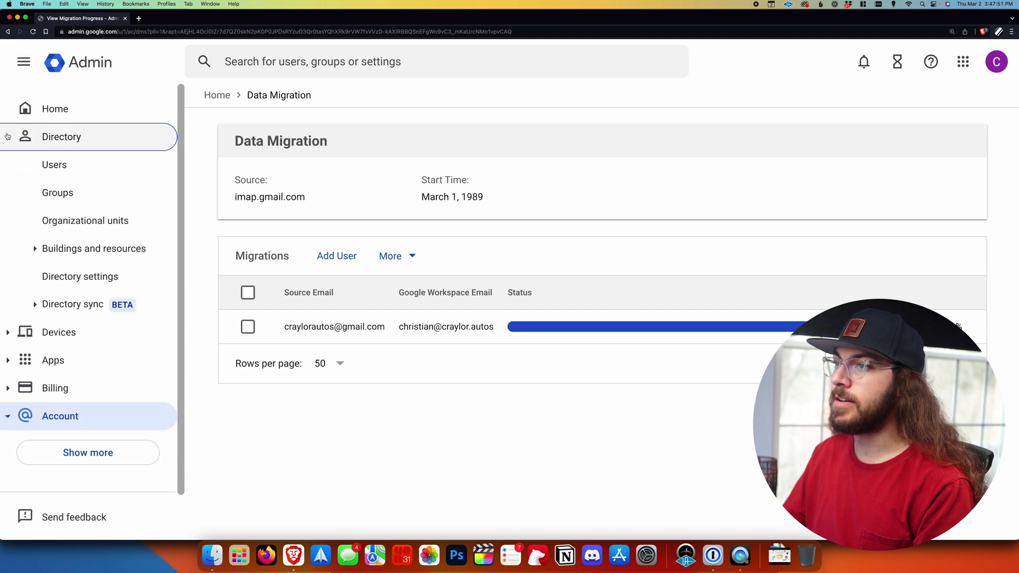
{"action": "left_click", "coordinate": [57, 169]}
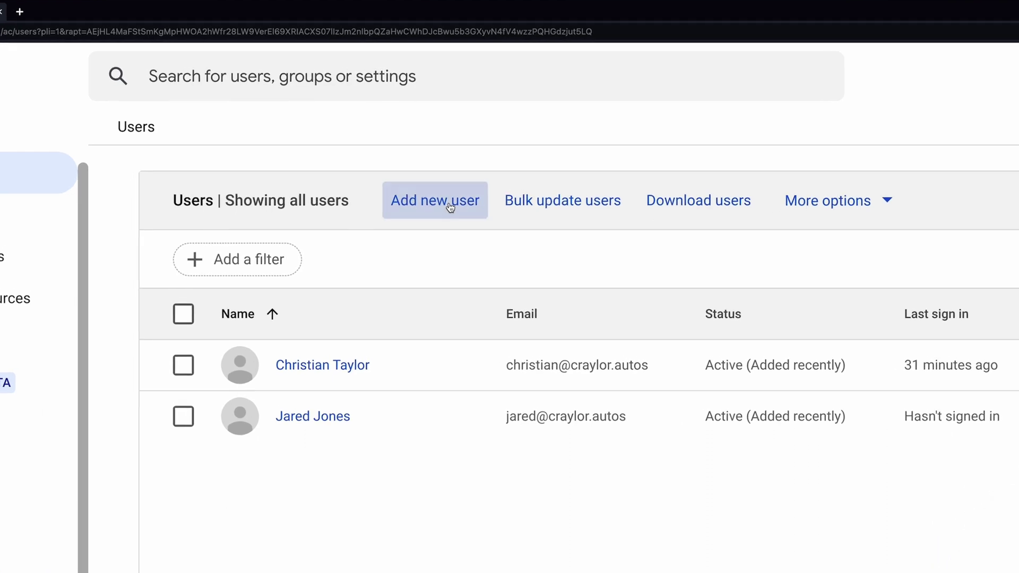
{"action": "left_click", "coordinate": [423, 145]}
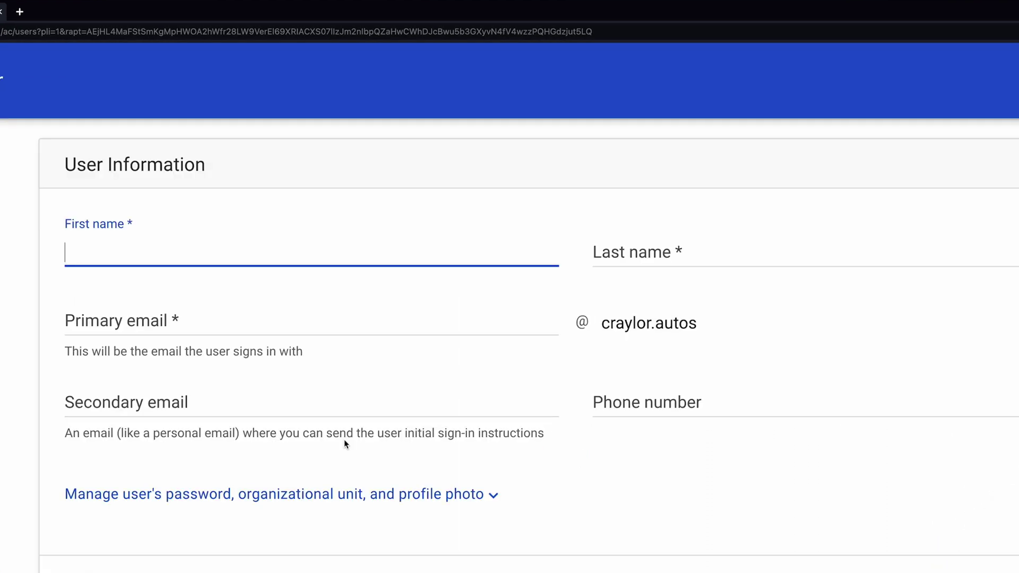
{"action": "left_click", "coordinate": [371, 494]}
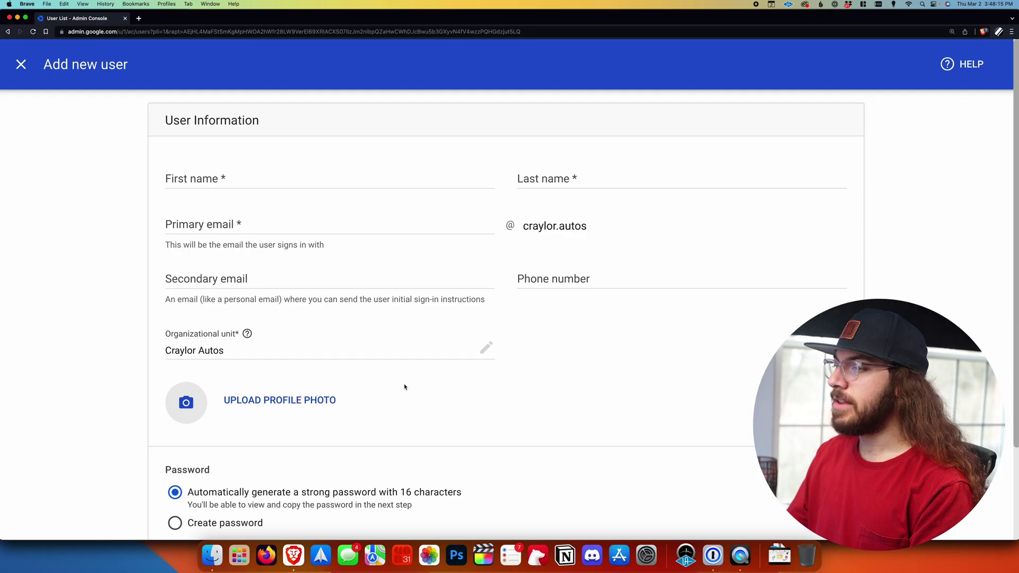
{"action": "scroll", "coordinate": [404, 386], "scroll_direction": "down", "scroll_amount": 3}
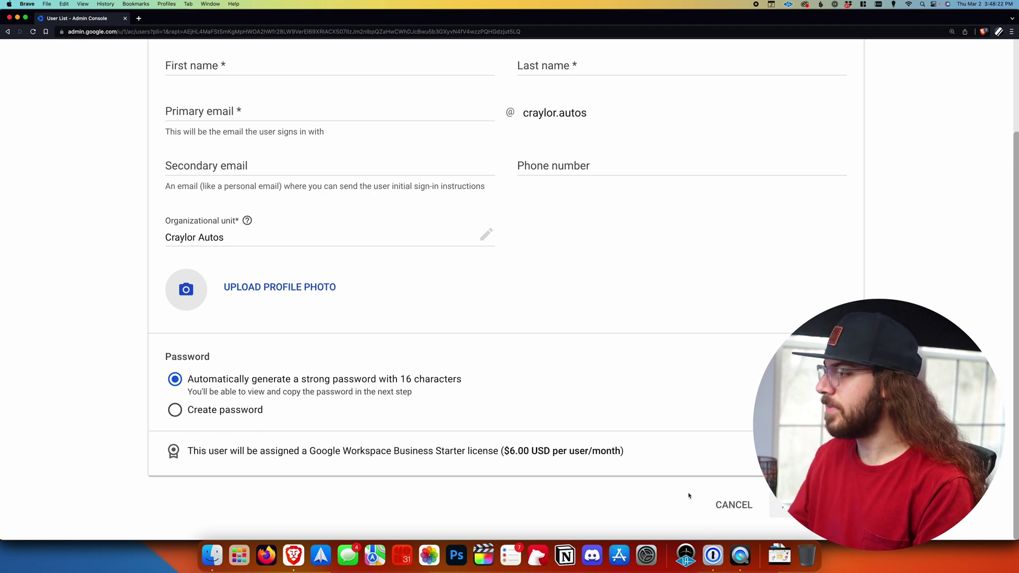
{"action": "left_click", "coordinate": [729, 507]}
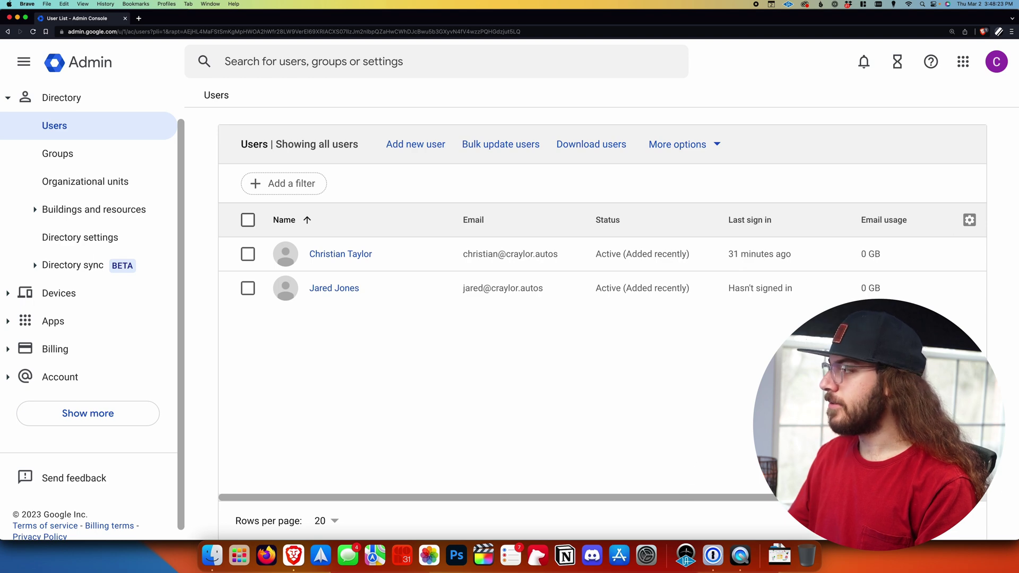
- Open the second user's More options menu showing Delete user
{"action": "mouse_move", "coordinate": [882, 288]}
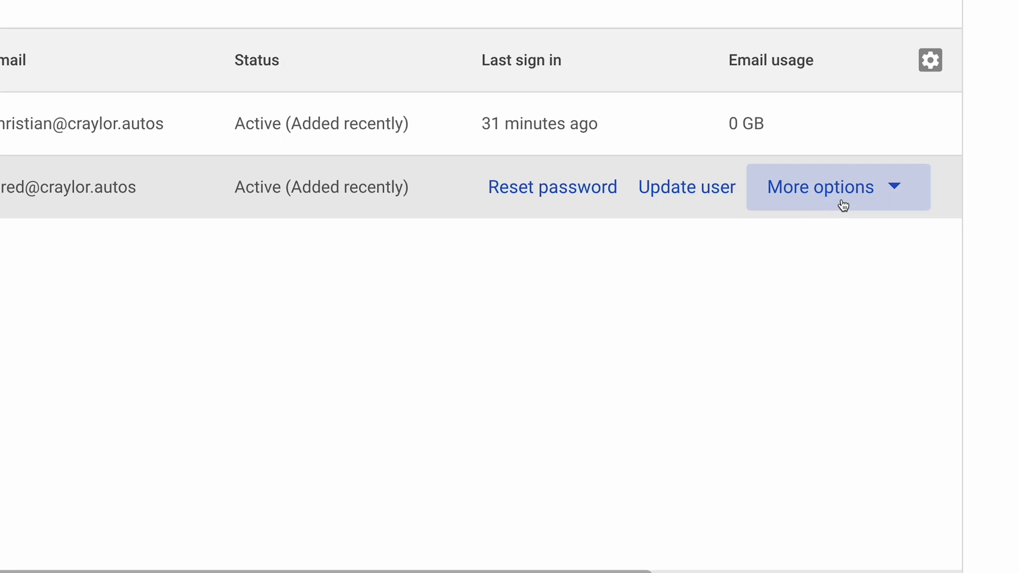
{"action": "left_click", "coordinate": [842, 205]}
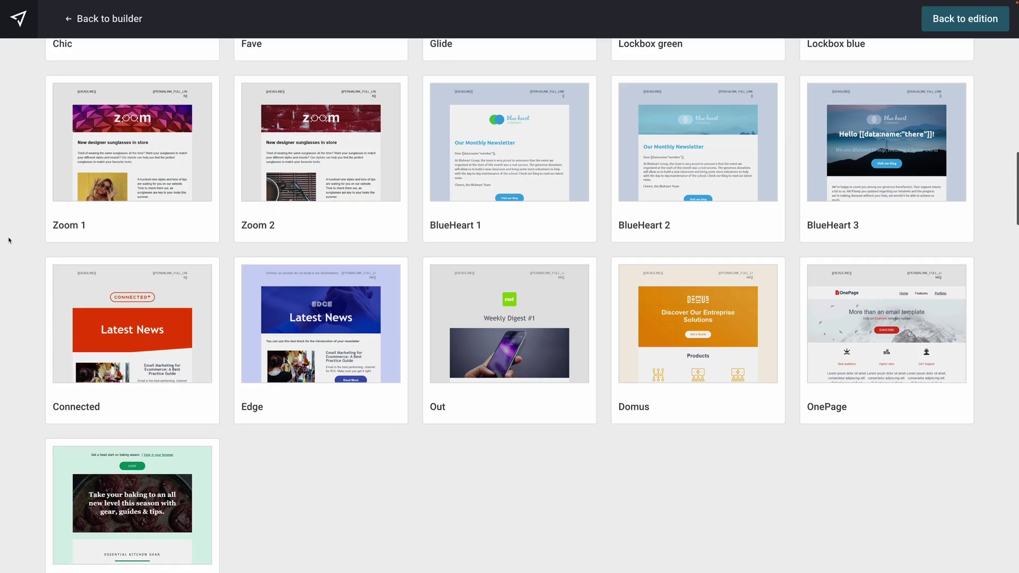
- Start an email from the Connected template and replace 'News' in the heading with 'Update'
{"action": "scroll", "coordinate": [9, 240], "scroll_direction": "down", "scroll_amount": 2}
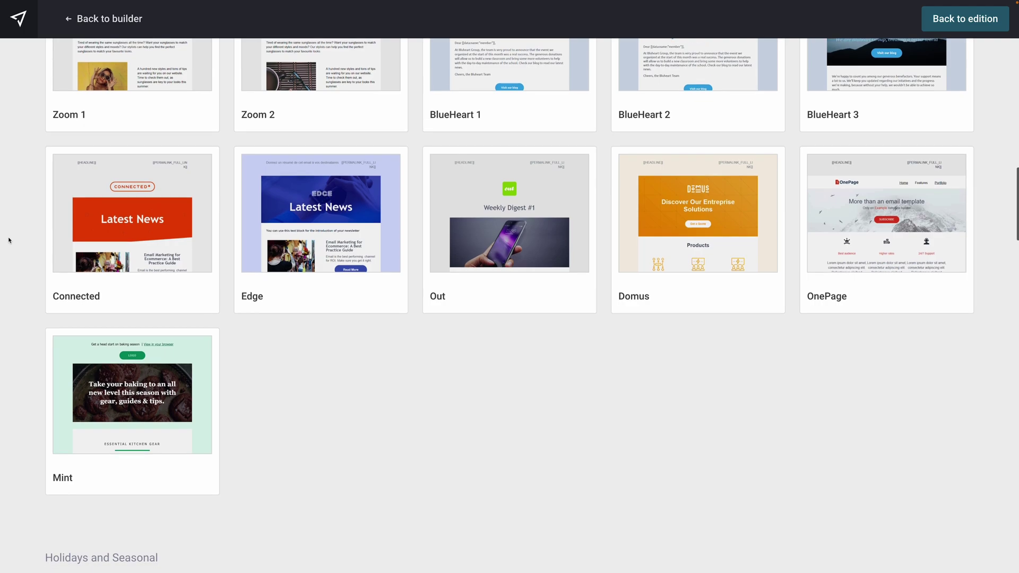
{"action": "left_click", "coordinate": [132, 212]}
{"action": "double_click", "coordinate": [681, 335]}
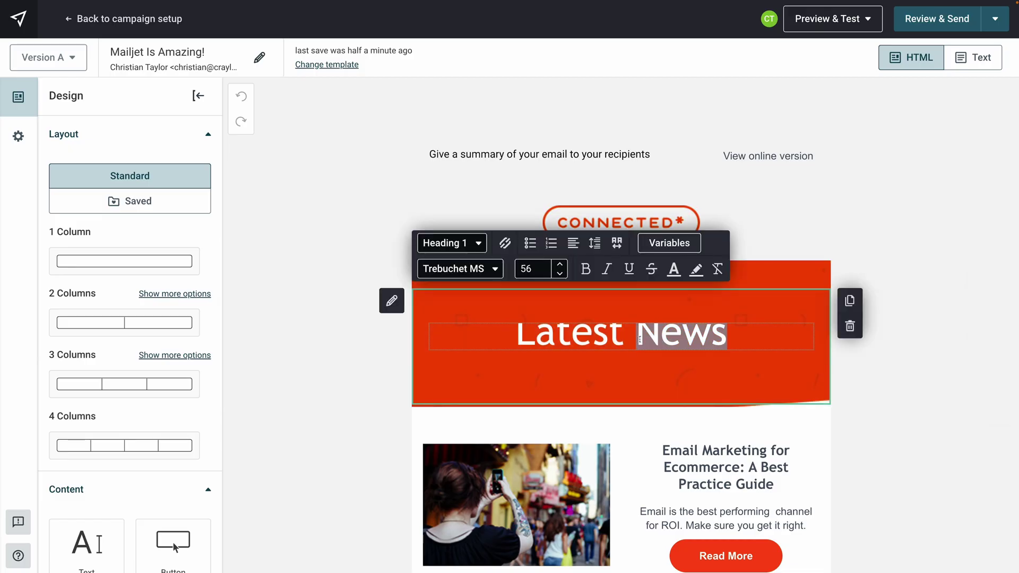
{"action": "type", "text": "Update"}
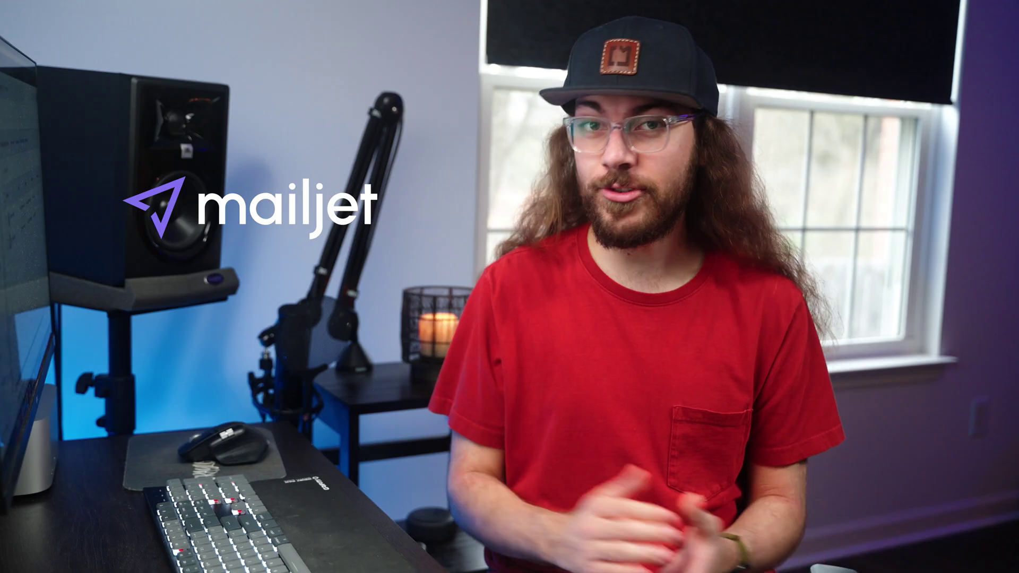